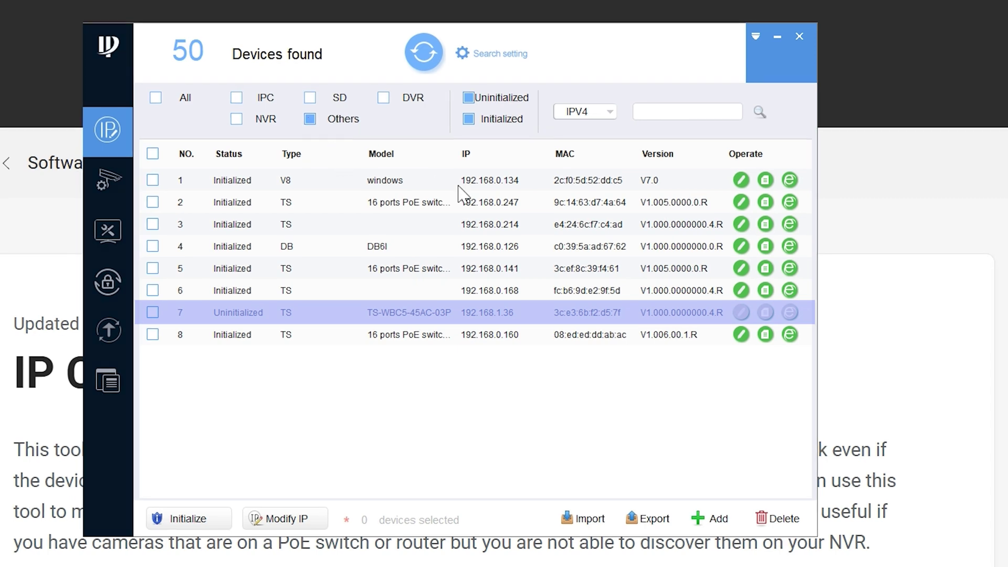
Select the uninitialized TS-WBC5-45AC-03P bridge and start its initialization
left_click(303, 315)
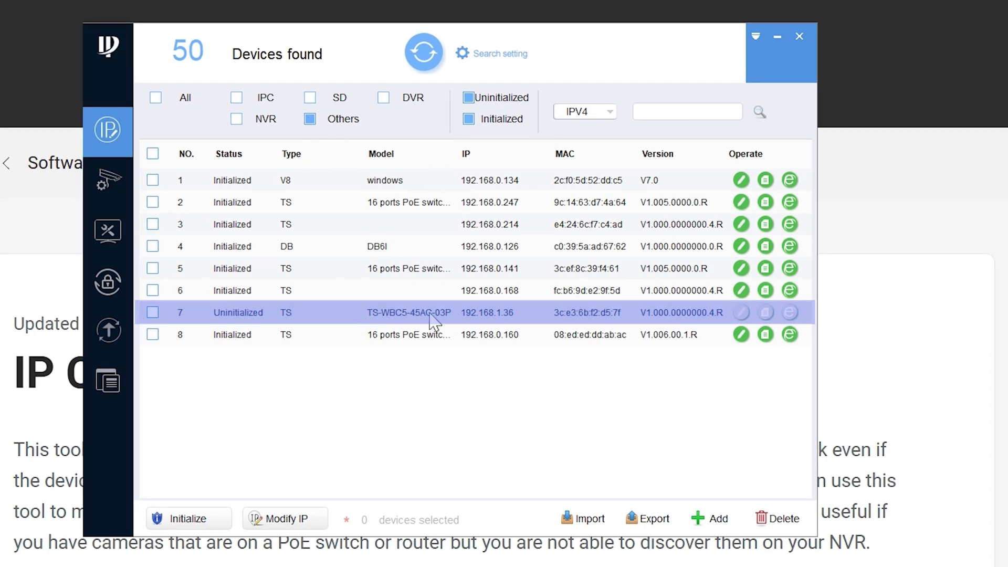
left_click(154, 313)
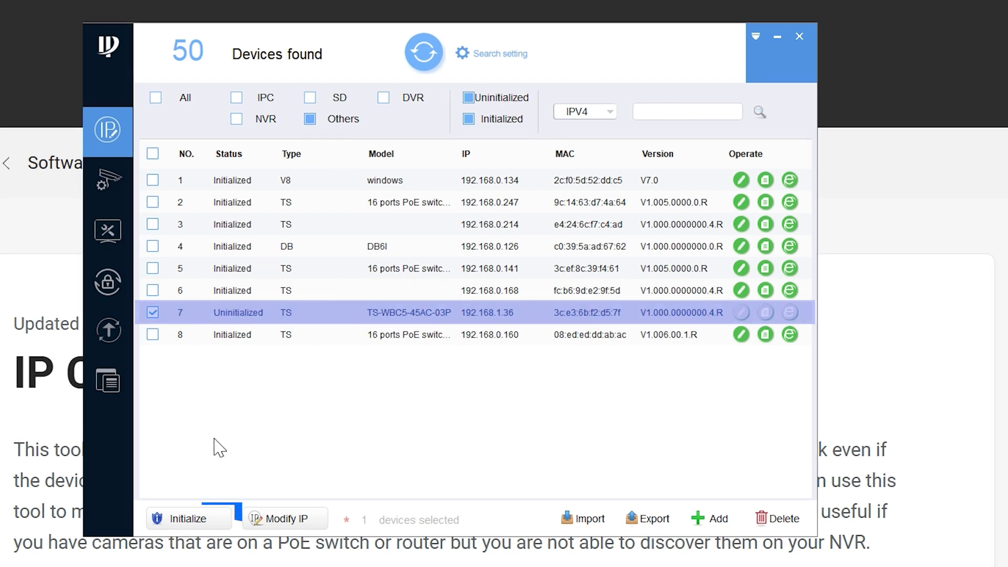
left_click(207, 524)
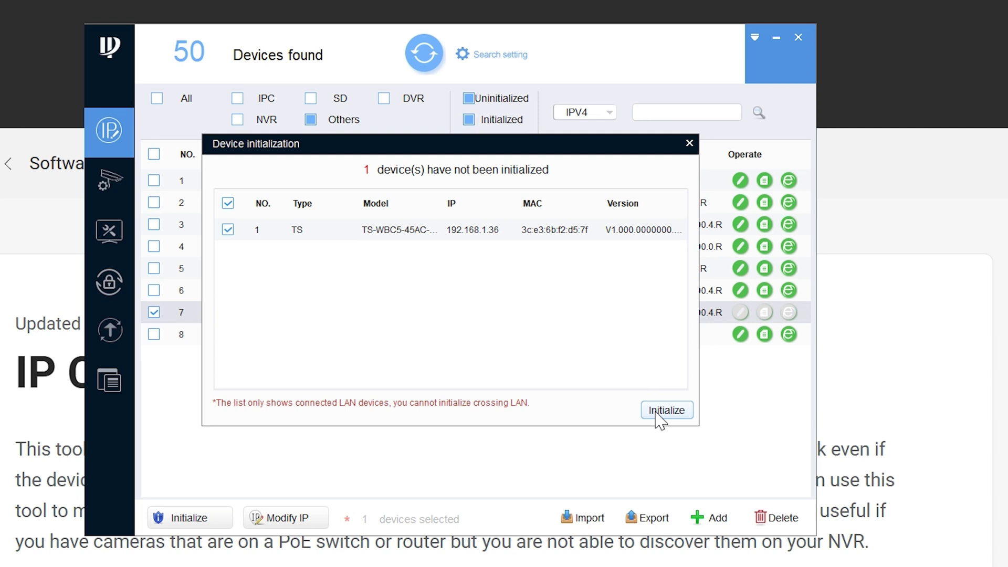
left_click(656, 412)
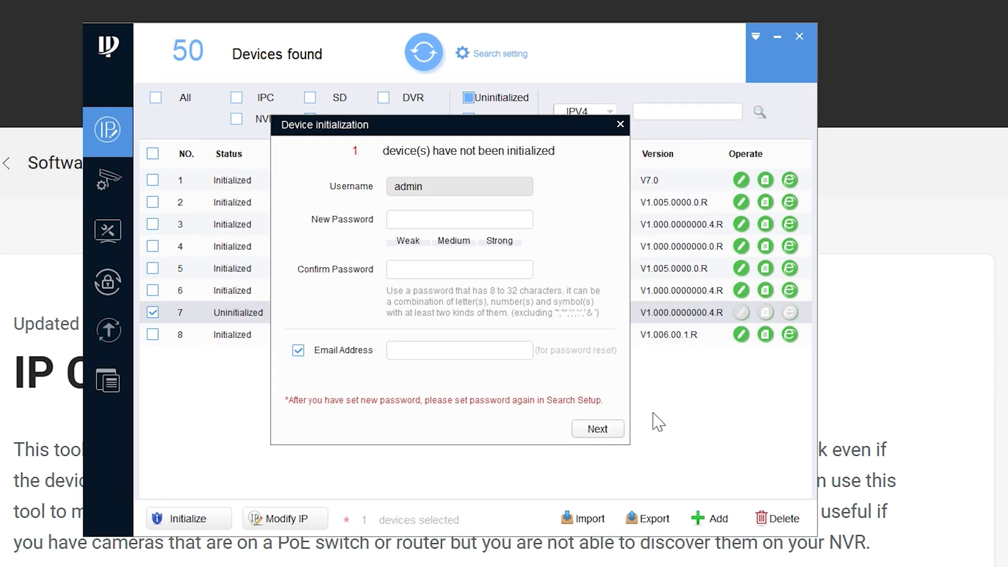
Enter and confirm a new admin password, leaving the reset e-mail address unticked
type("•••••••")
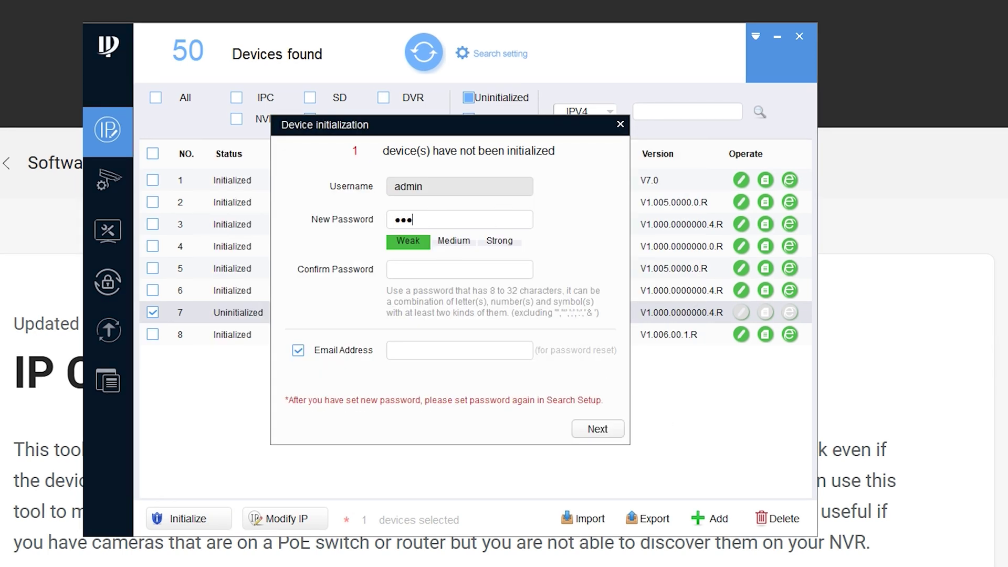
type("•")
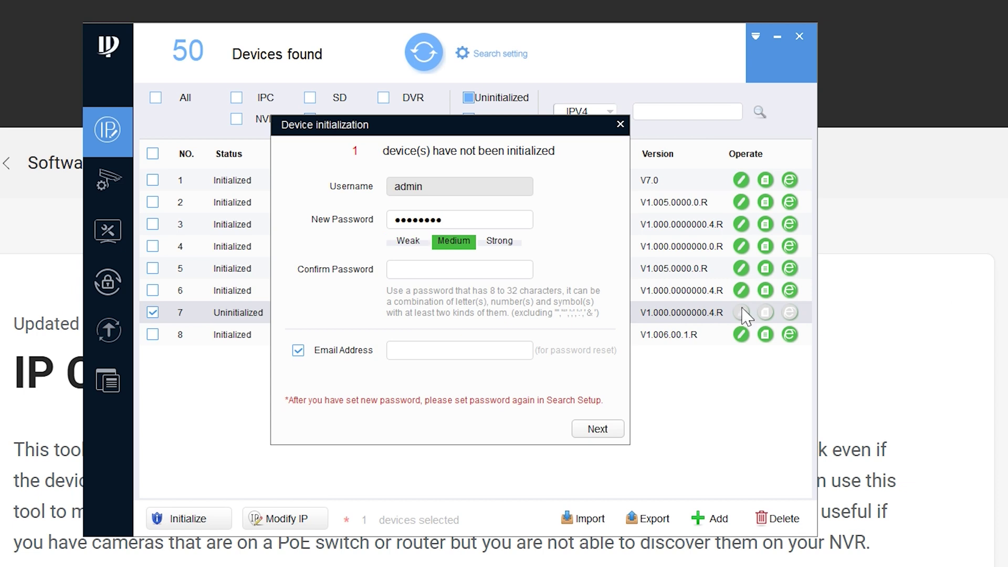
type("••••••••")
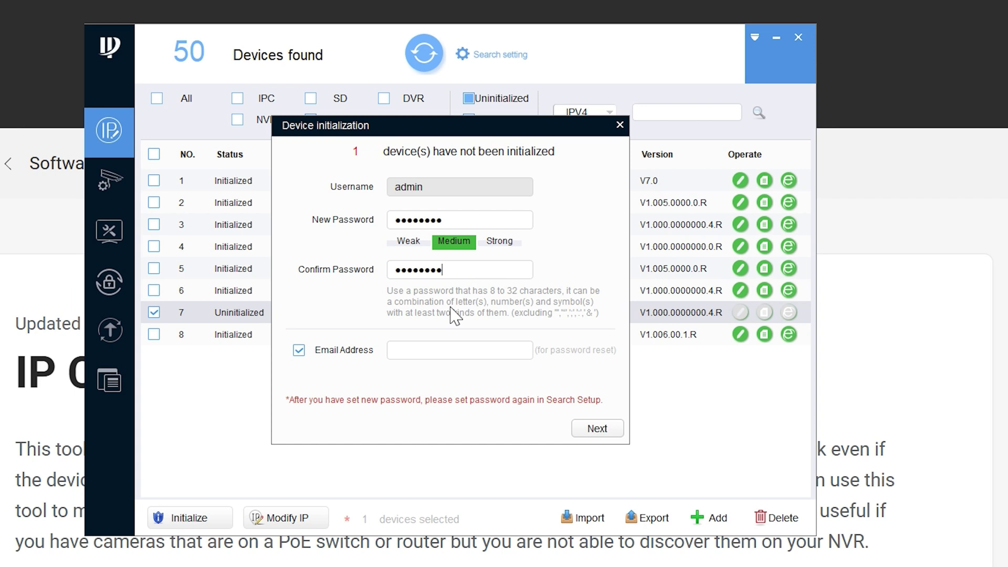
left_click(299, 351)
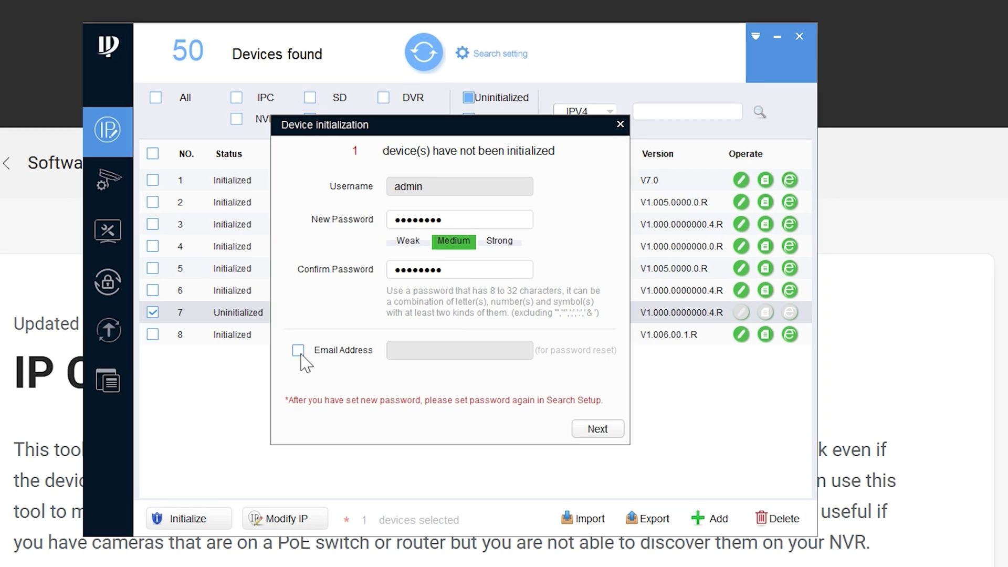
left_click(599, 429)
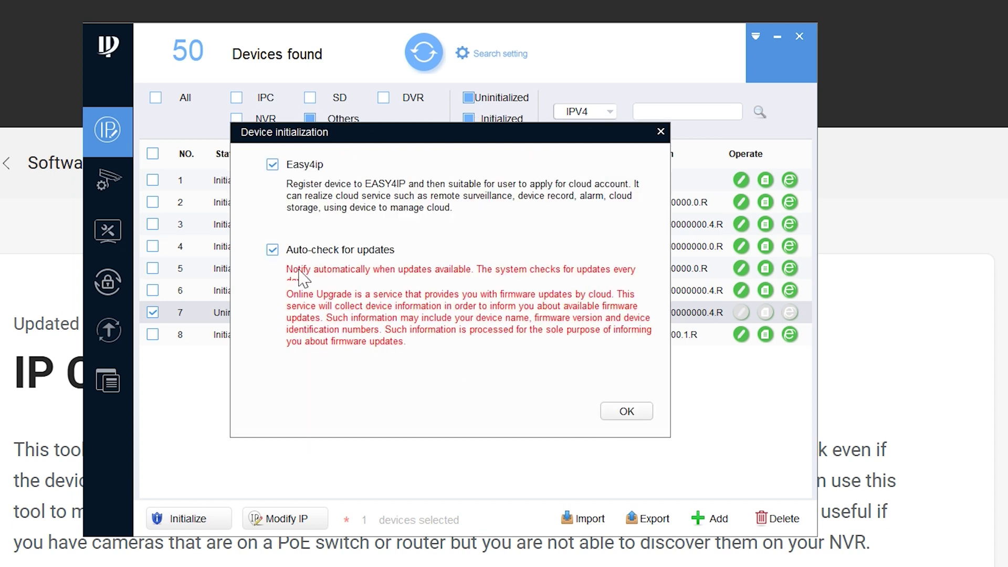
Run the initialization, review the warning details, finish, and rescan the device list
left_click(636, 419)
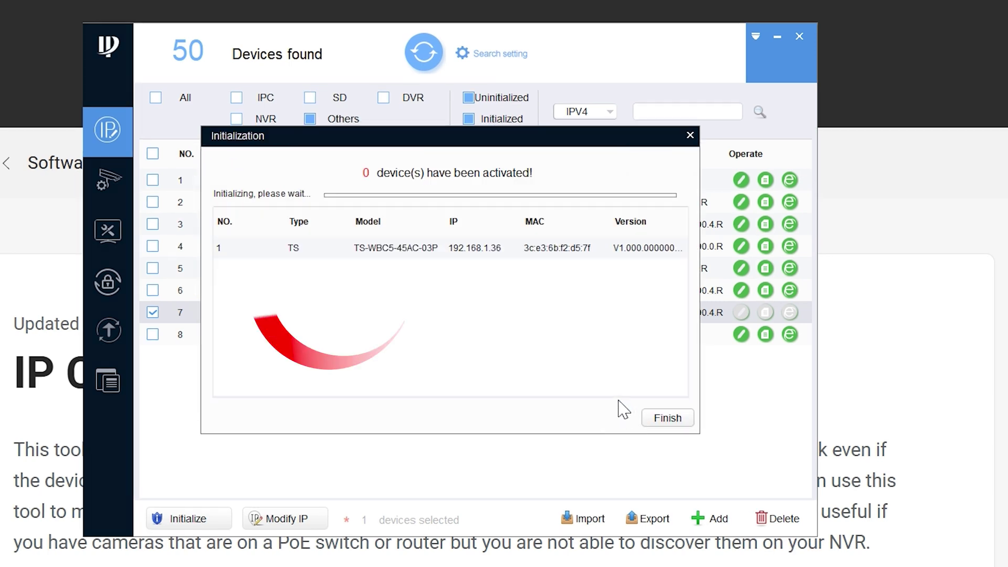
left_click(263, 248)
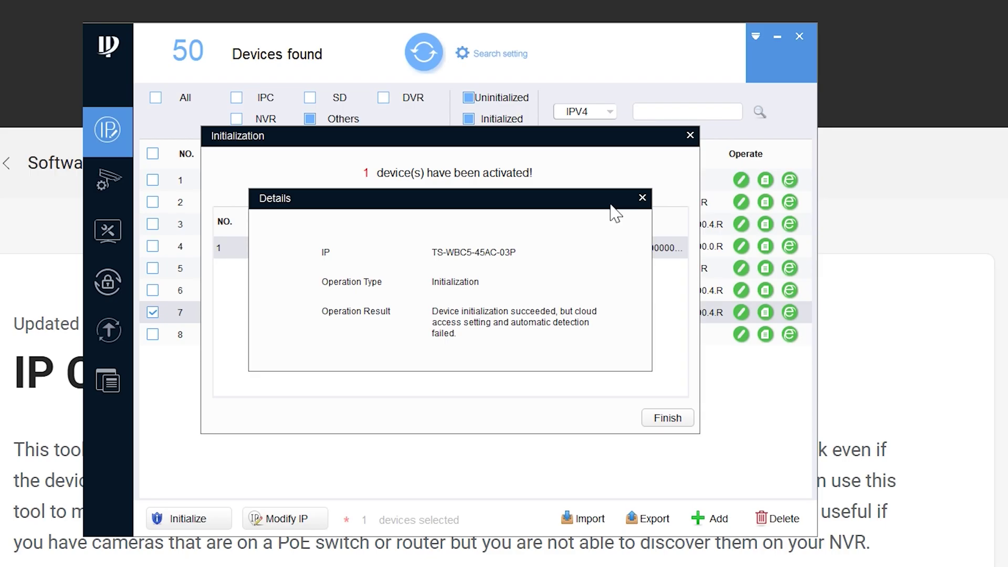
left_click(808, 95)
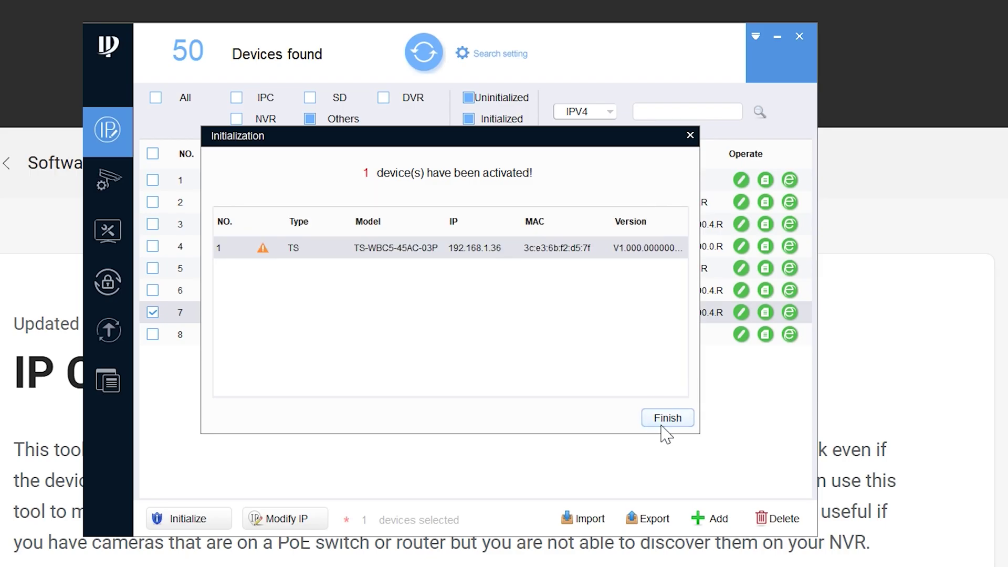
left_click(662, 422)
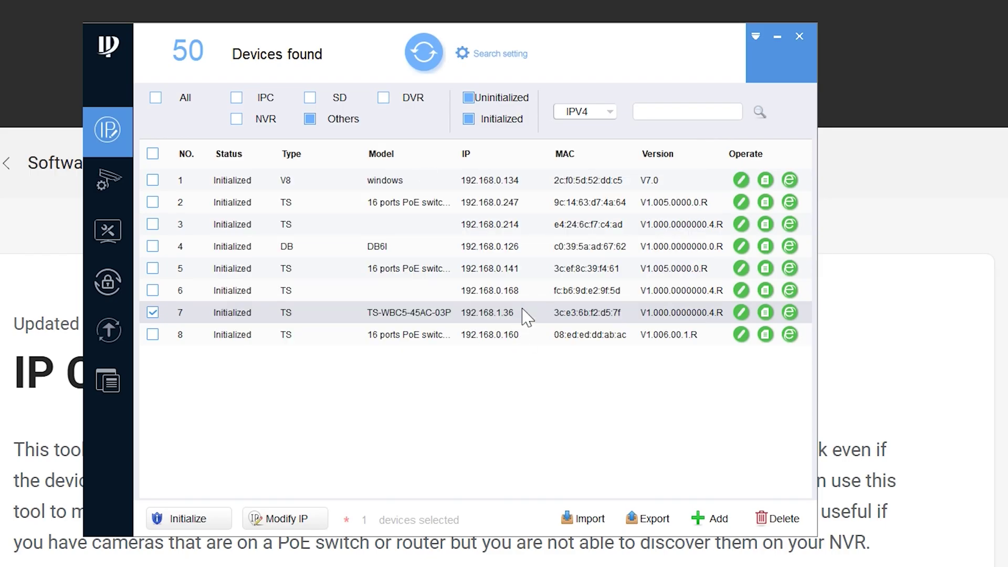
left_click(423, 52)
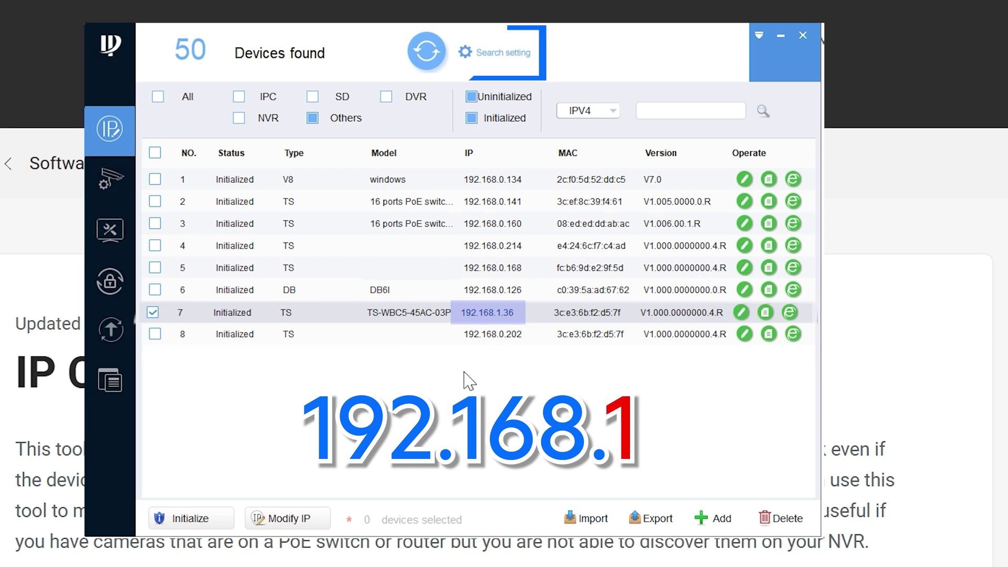
Open the Search setting dialog with the 192.168.1.1–192.168.1.255 search range
left_click(489, 58)
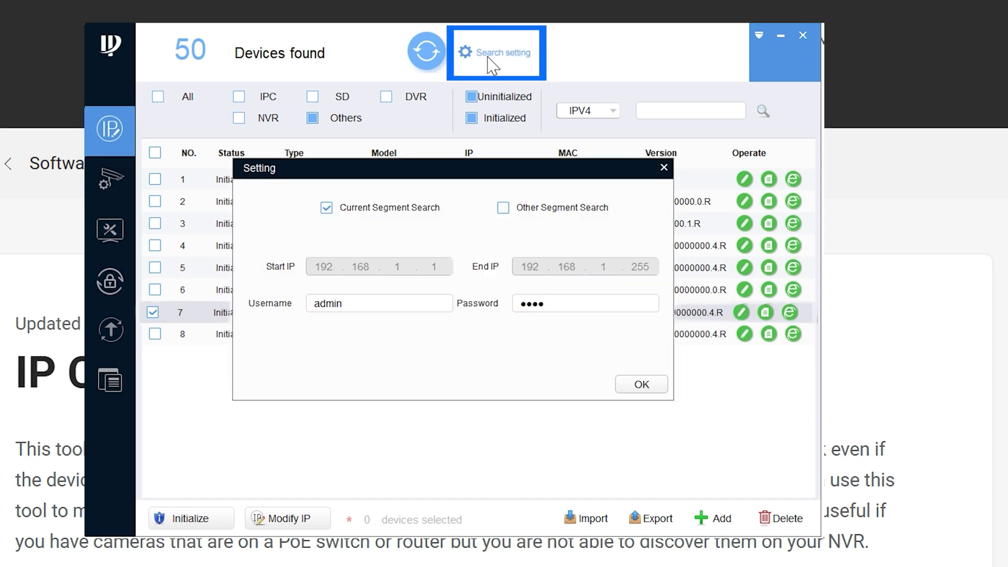
Replace the search login password with the bridge's new admin password and save it
left_click_drag(548, 304, 494, 313)
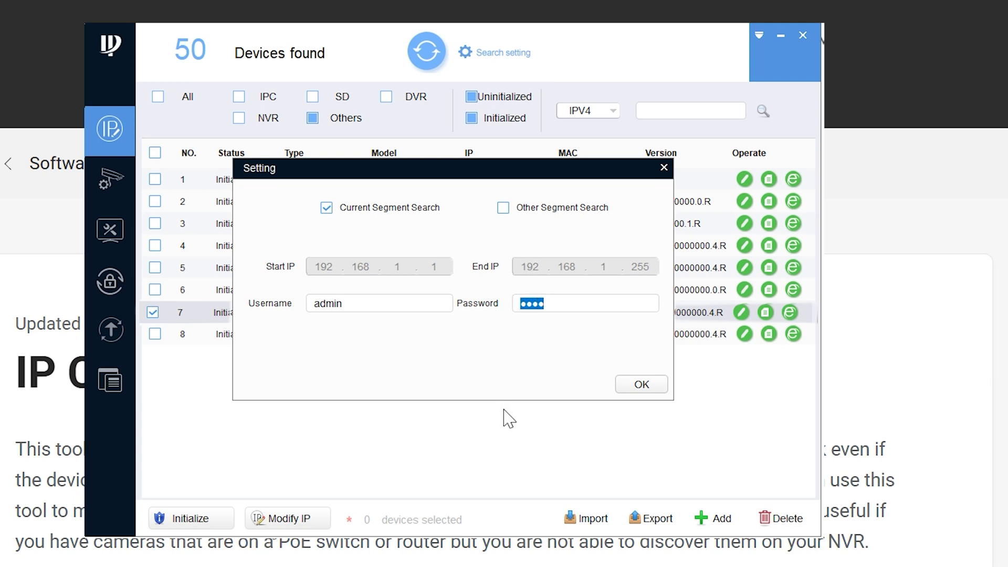
type("********")
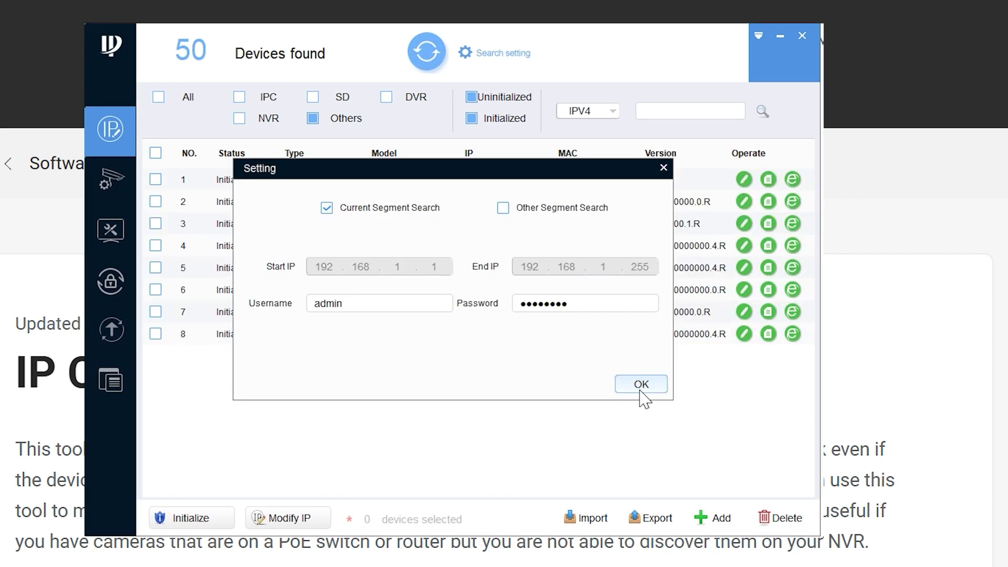
left_click(640, 391)
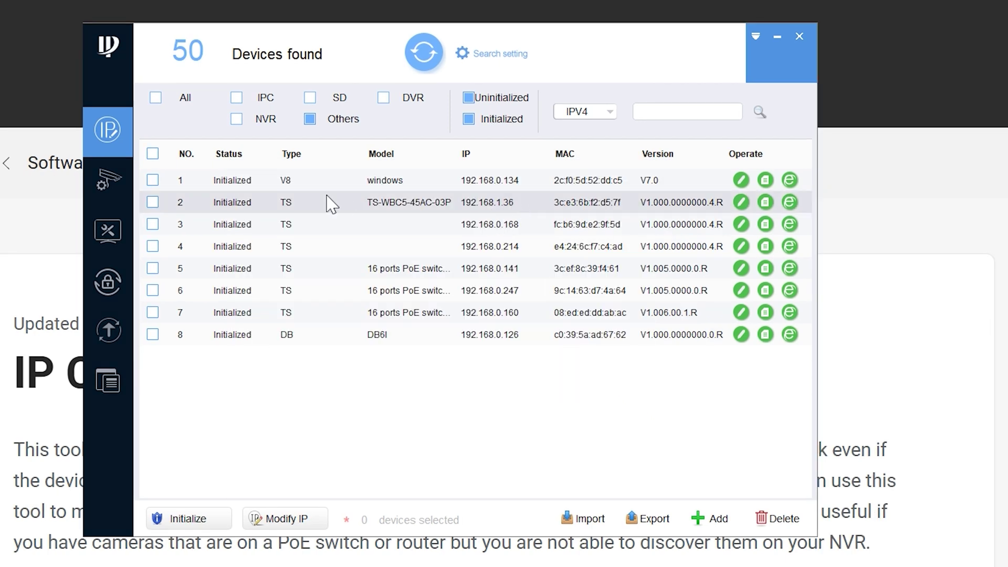
Switch the TS-WBC5-45AC-03P bridge's IP address mode to DHCP
left_click(153, 202)
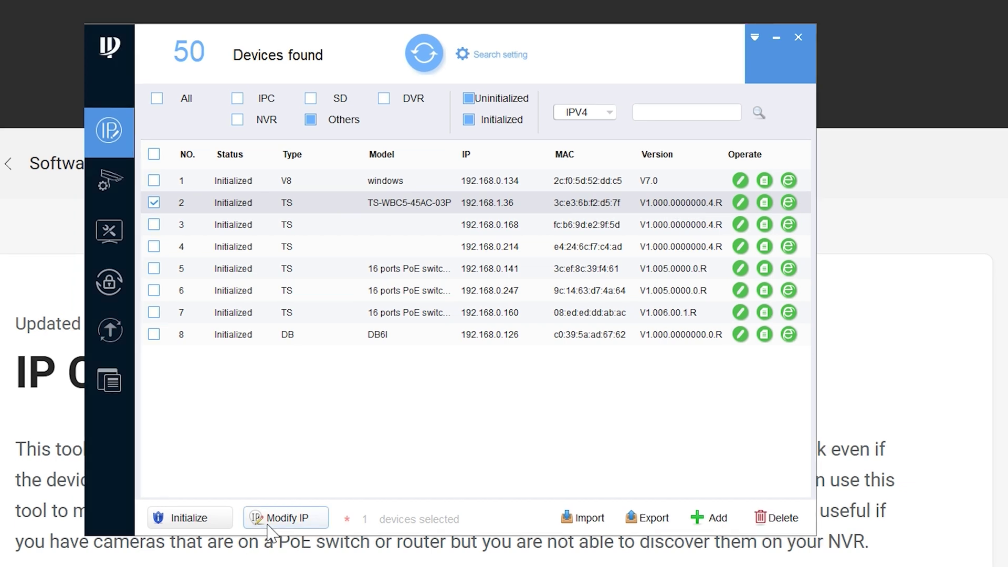
left_click(269, 520)
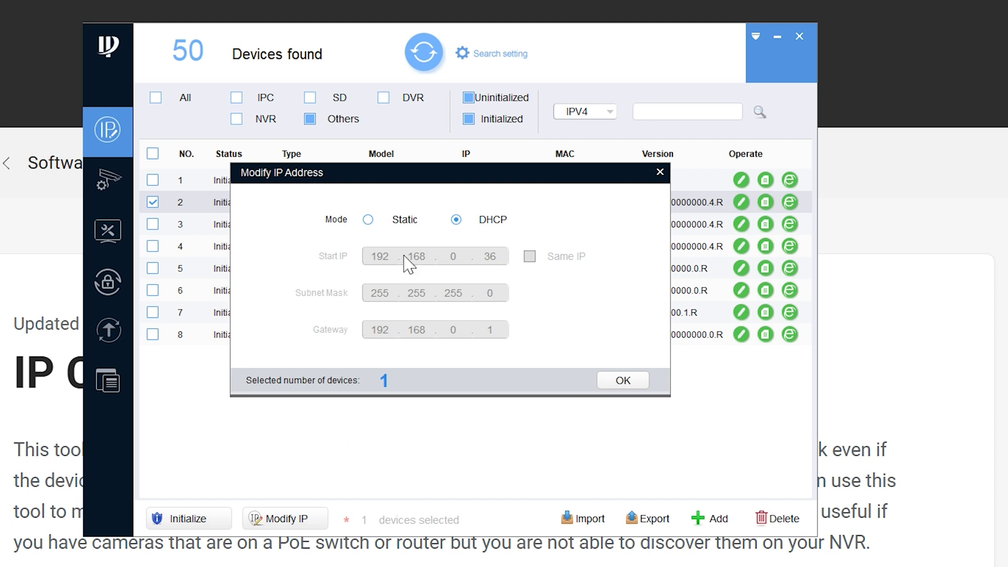
left_click(368, 219)
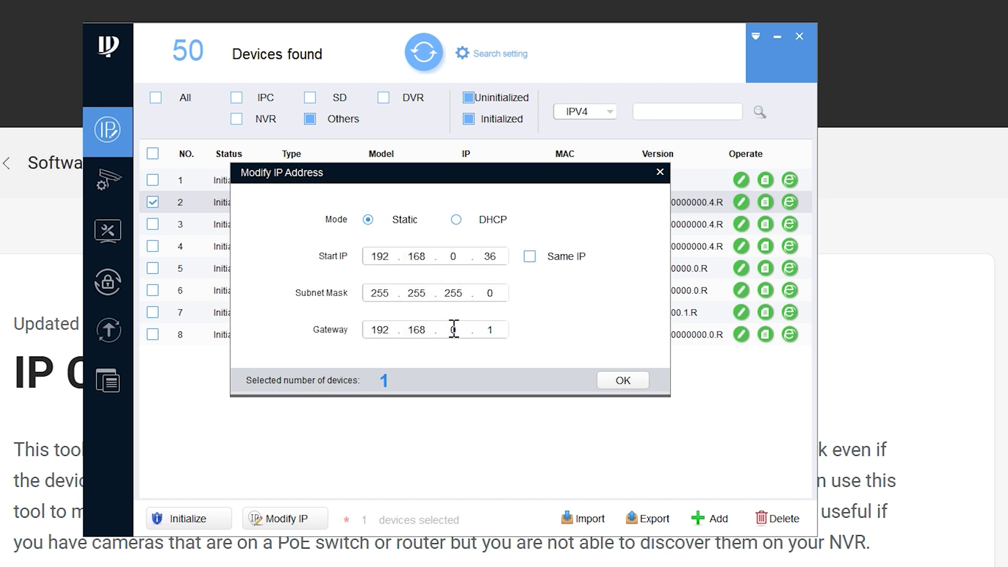
left_click(456, 220)
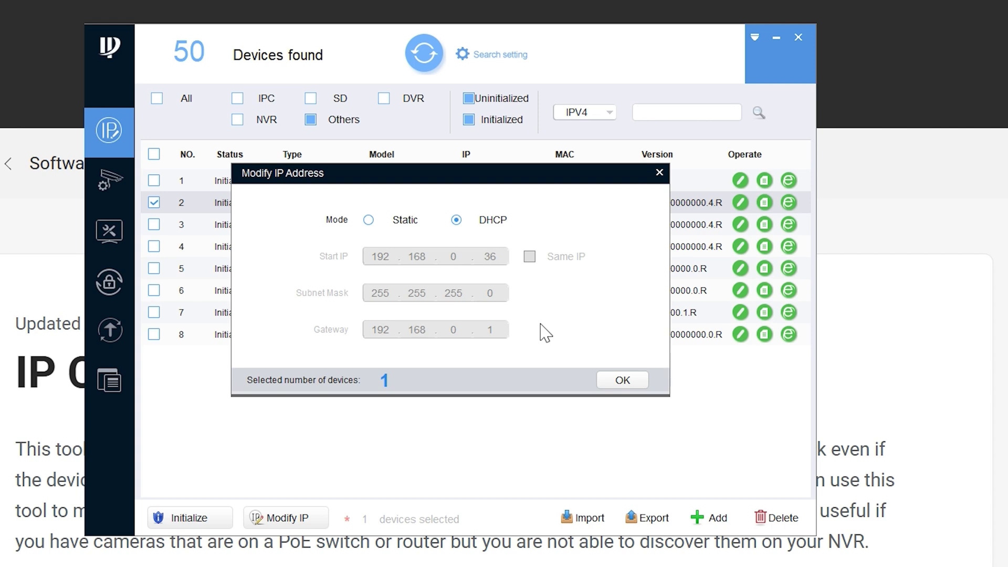
left_click(619, 385)
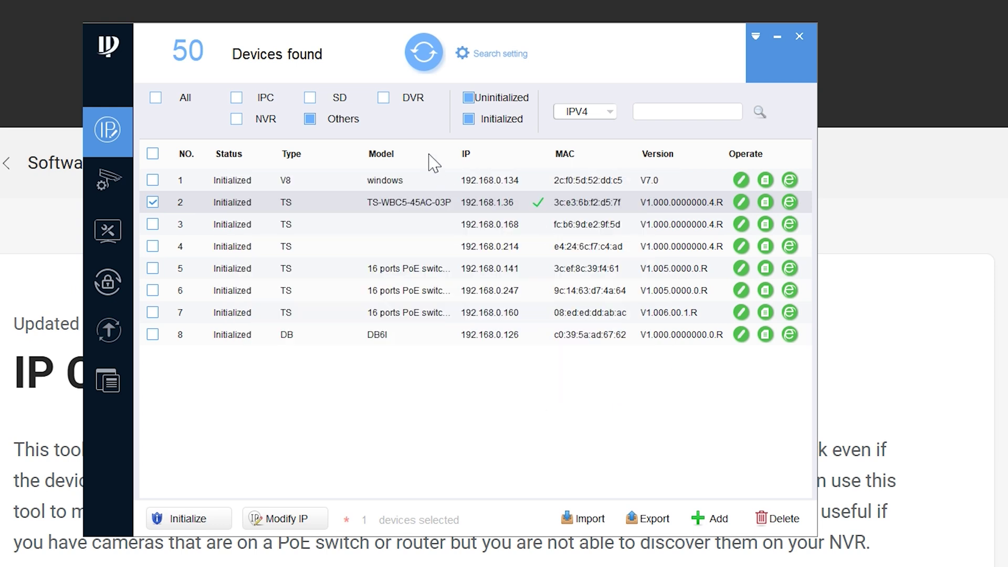
Rescan the network and open the web page of the bridge at 192.168.0.202
left_click(422, 54)
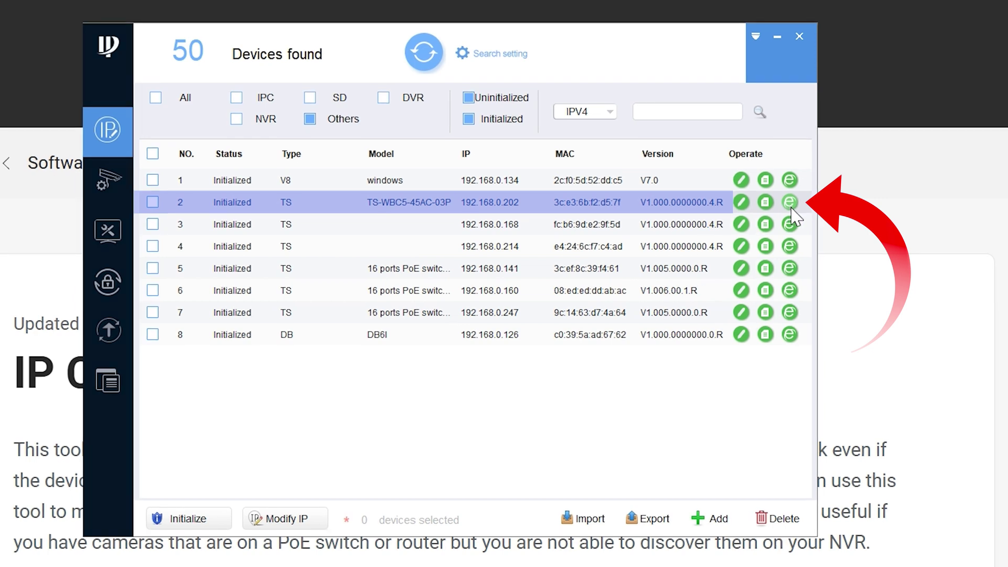
left_click(790, 206)
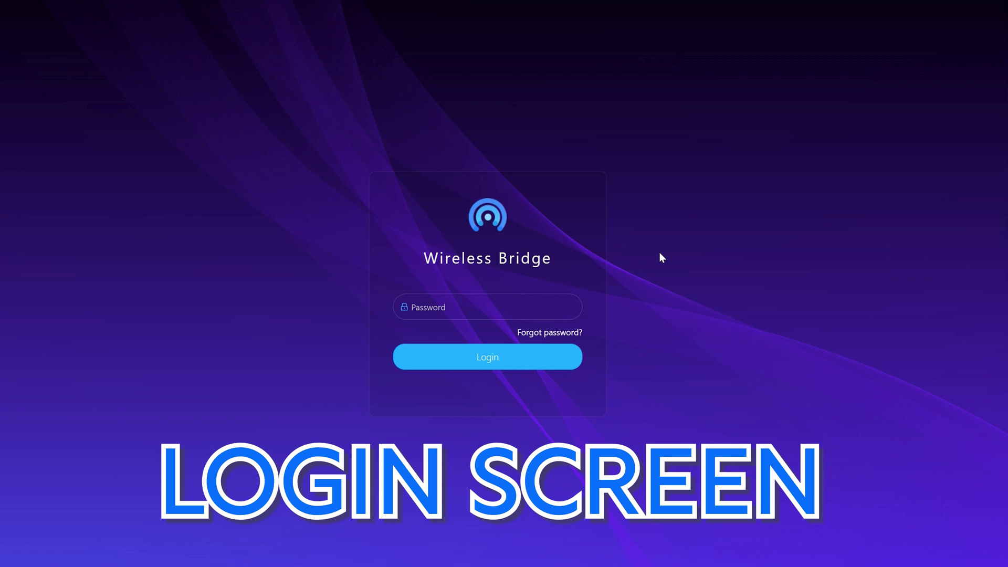
Log in to the bridge's web interface with the device password
left_click(439, 308)
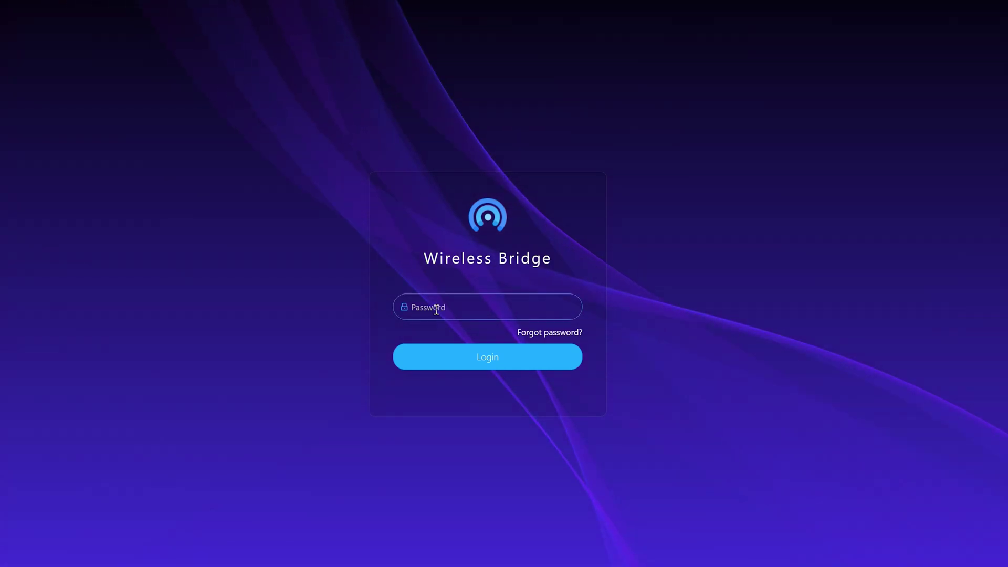
type("•••••")
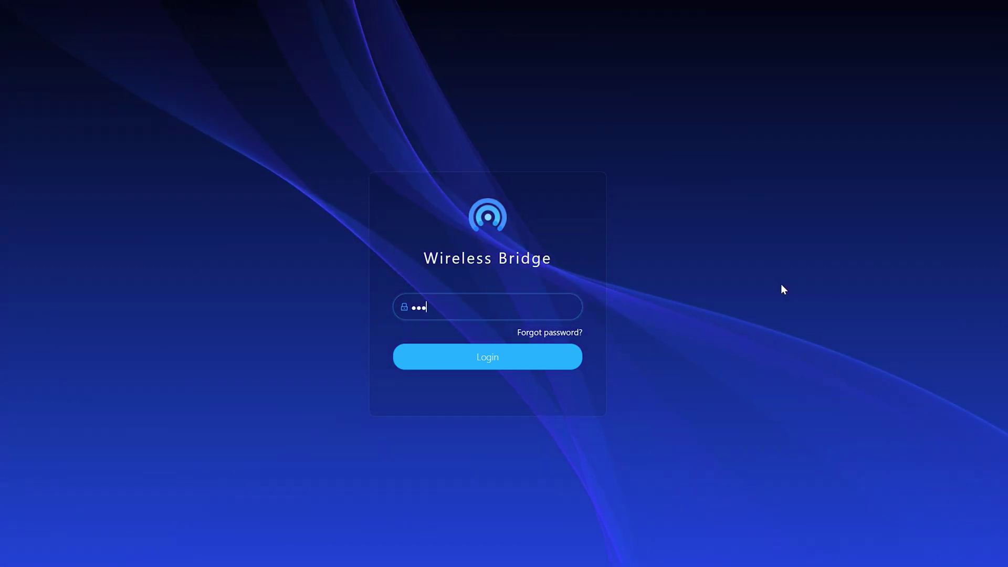
type("•••")
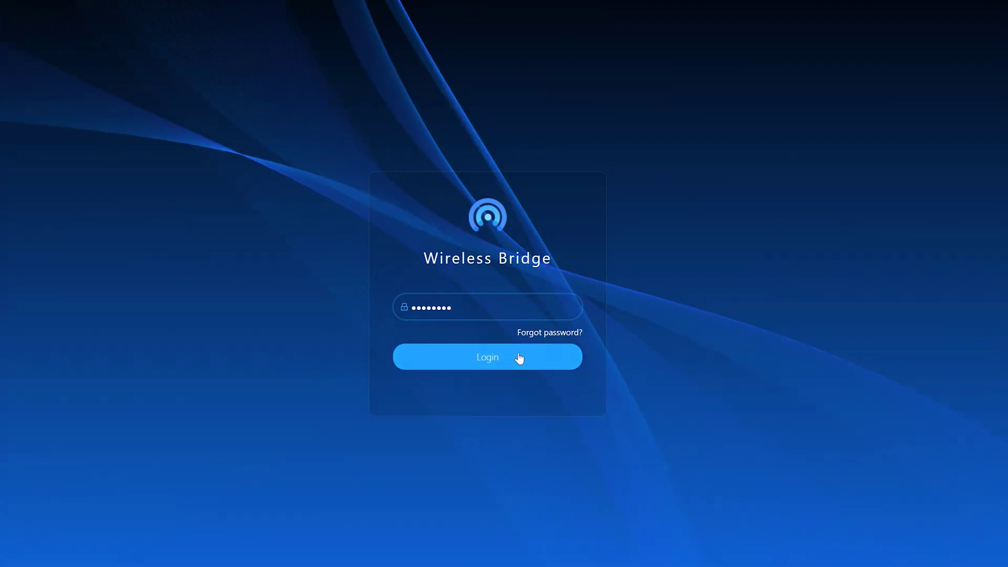
left_click(506, 360)
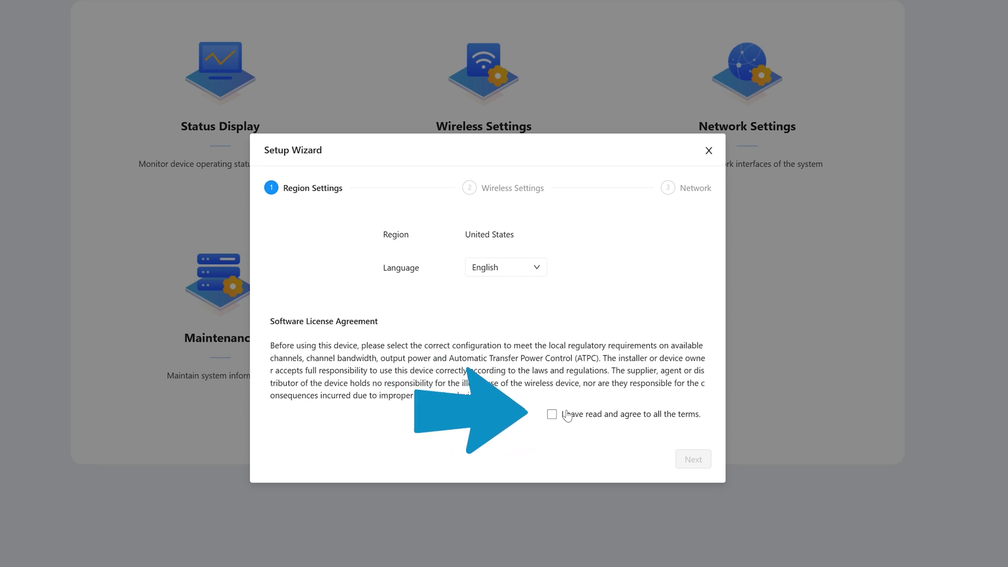
Accept the license agreement and set the Wireless Mode to Access Point
left_click(552, 416)
left_click(693, 459)
left_click(550, 254)
left_click(512, 279)
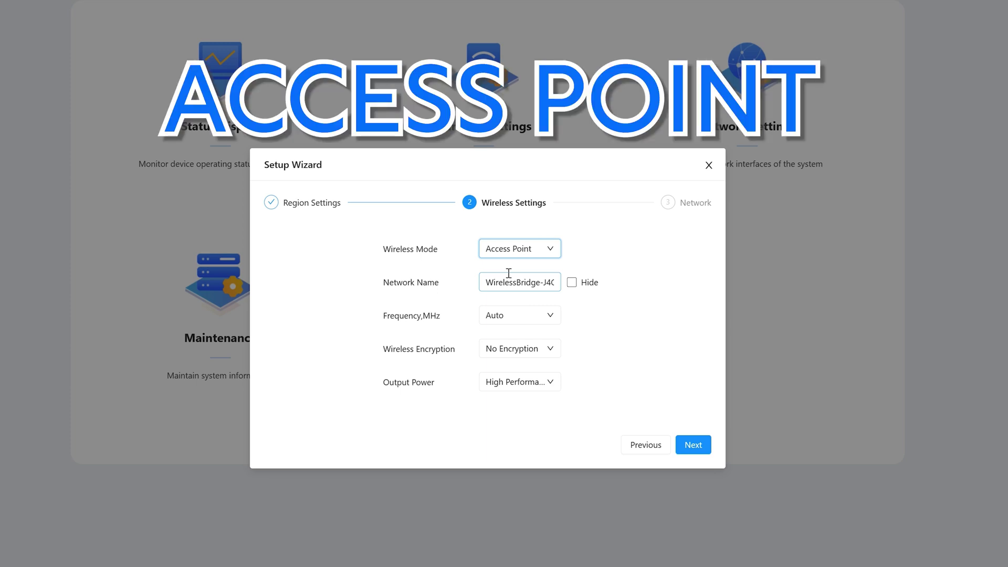
Name the network Home and secure it with WPA2-PSK and a wireless password
left_click_drag(486, 283, 627, 291)
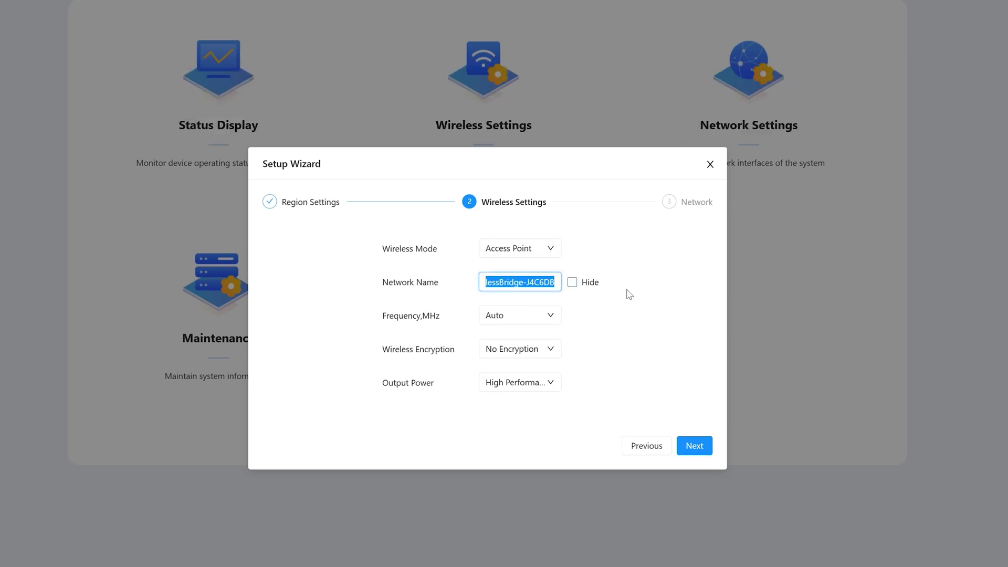
type("Home")
left_click(642, 310)
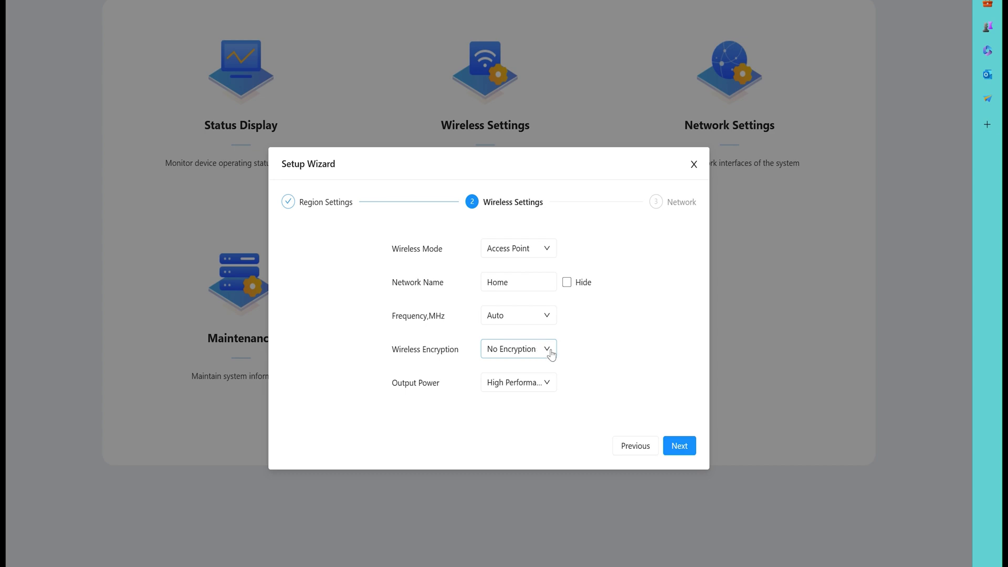
left_click(550, 355)
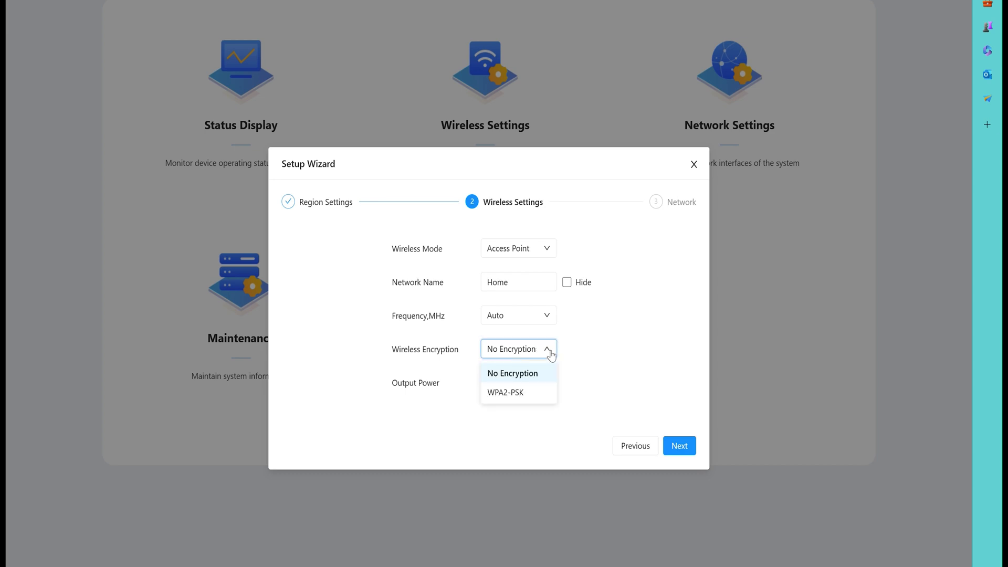
left_click(505, 395)
left_click(503, 380)
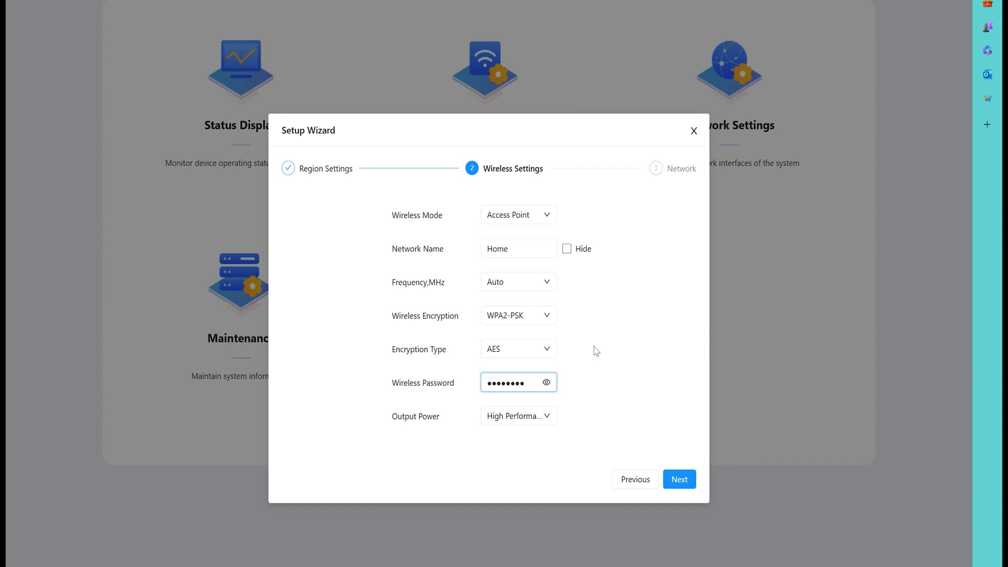
left_click(560, 352)
left_click(681, 478)
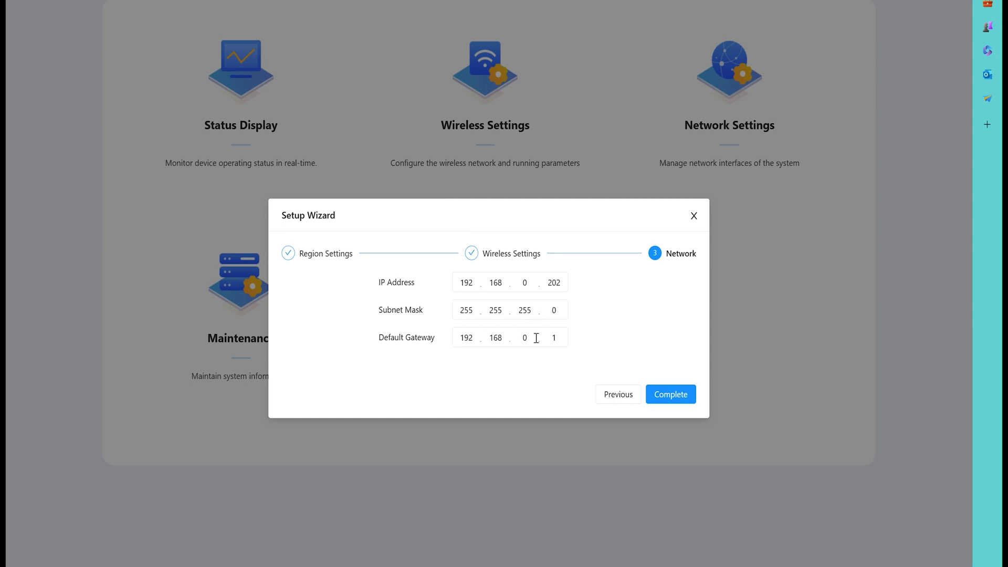
Complete the wizard and apply the Home access point settings at 192.168.0.202
left_click(678, 400)
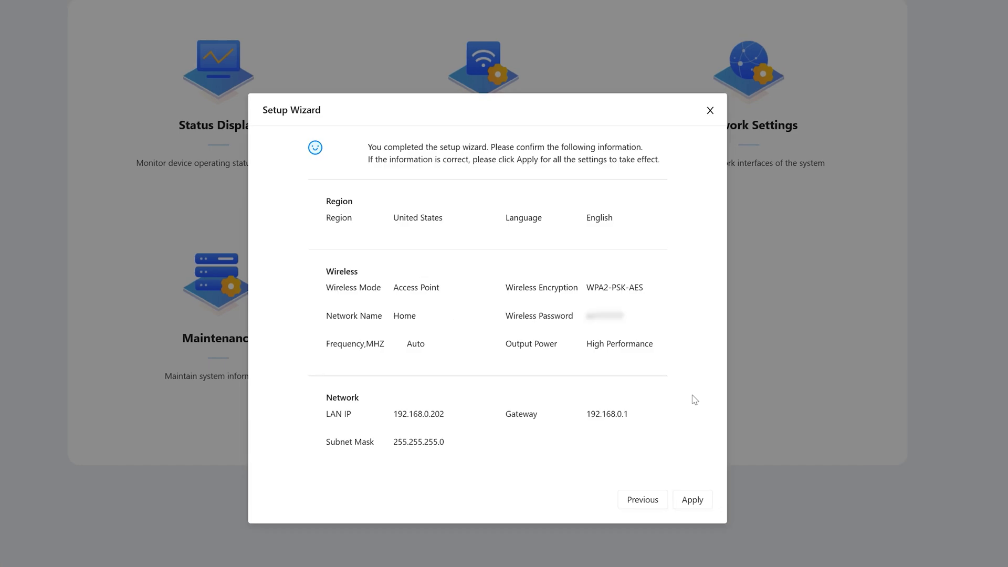
left_click(694, 498)
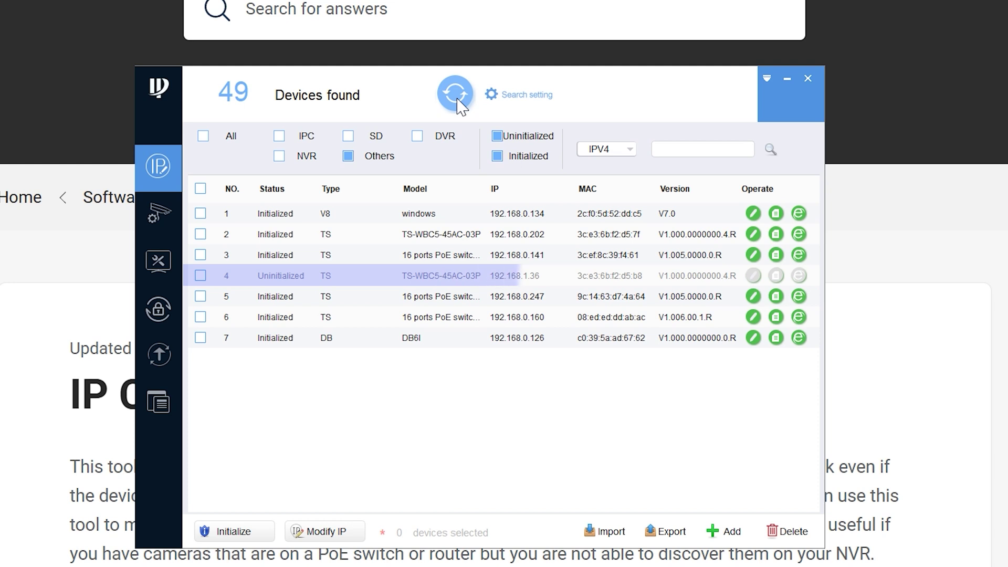
Select the uninitialized bridge at 192.168.1.36 and start initializing it
left_click(438, 284)
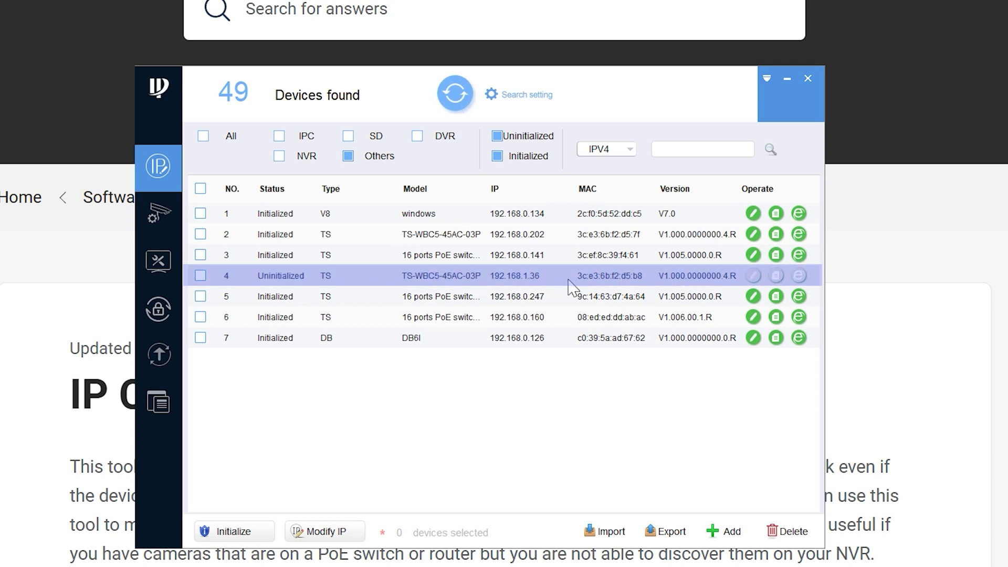
left_click(202, 277)
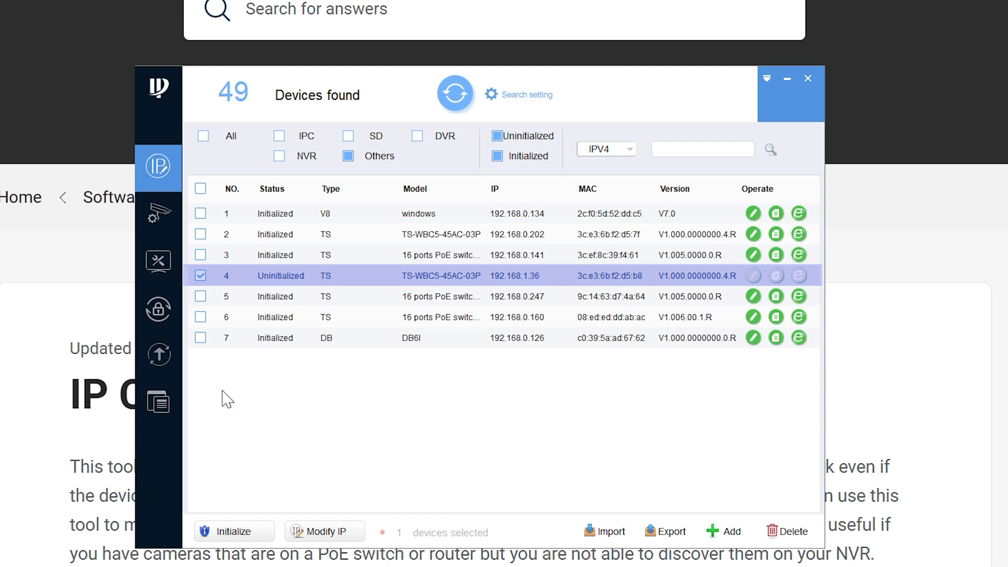
left_click(233, 531)
left_click(681, 433)
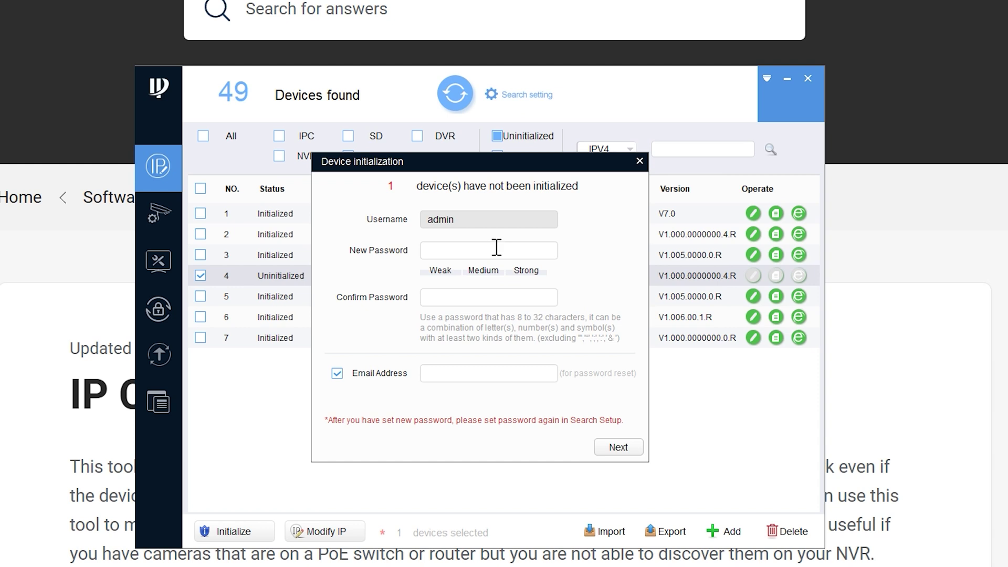
Set a new admin password, skip the reset e-mail, and run the initialization through to Finish
type("a")
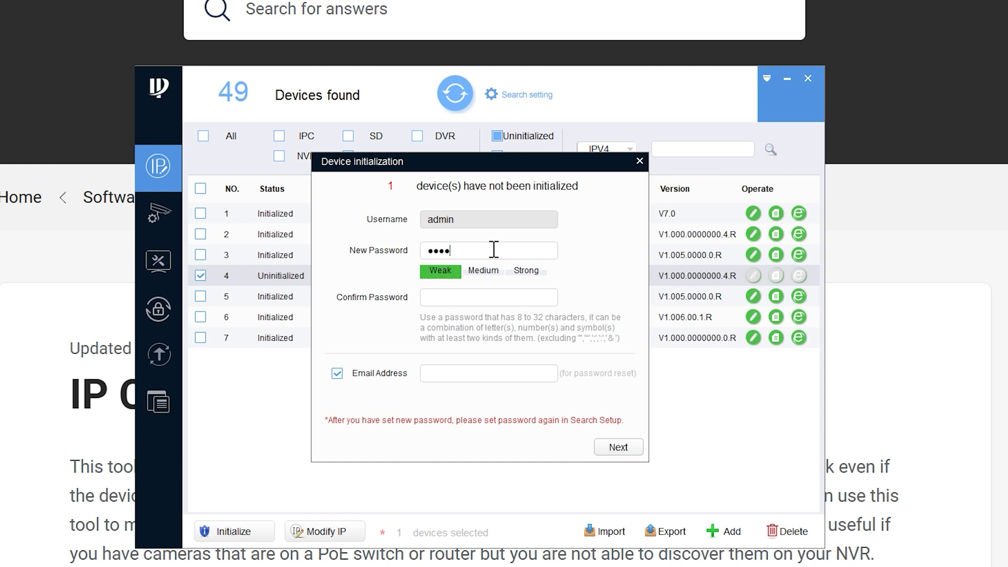
type("aa")
left_click(480, 295)
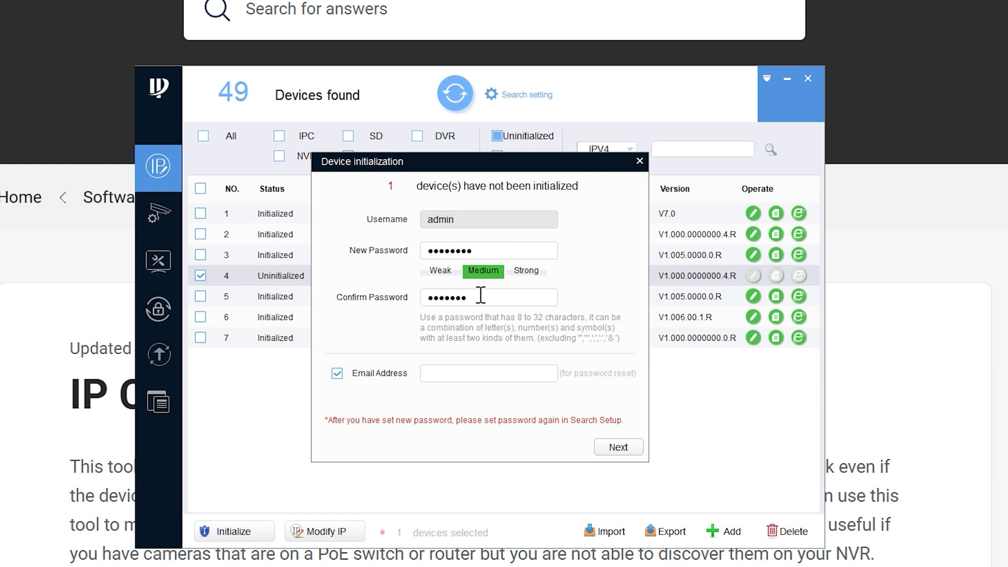
left_click(337, 373)
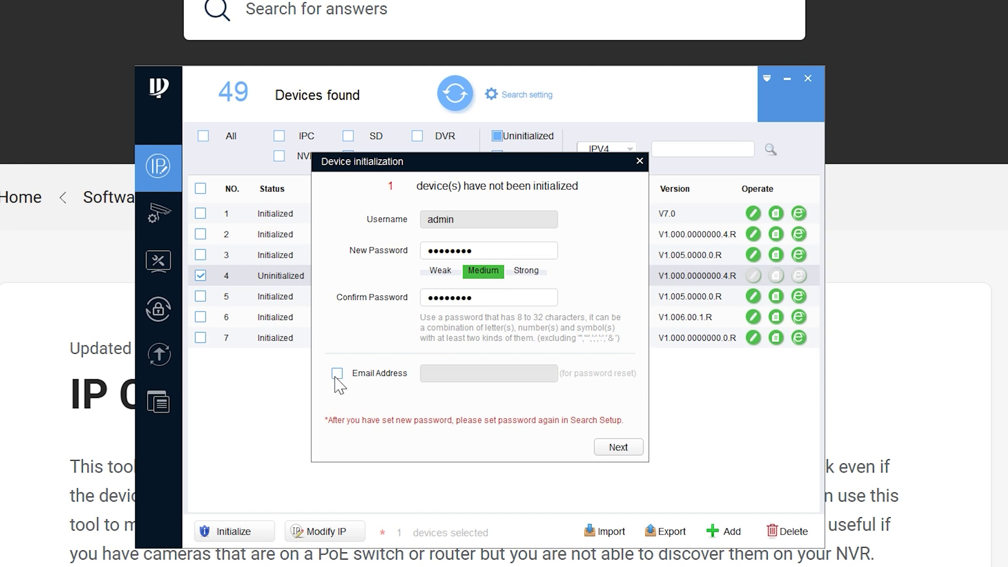
left_click(610, 449)
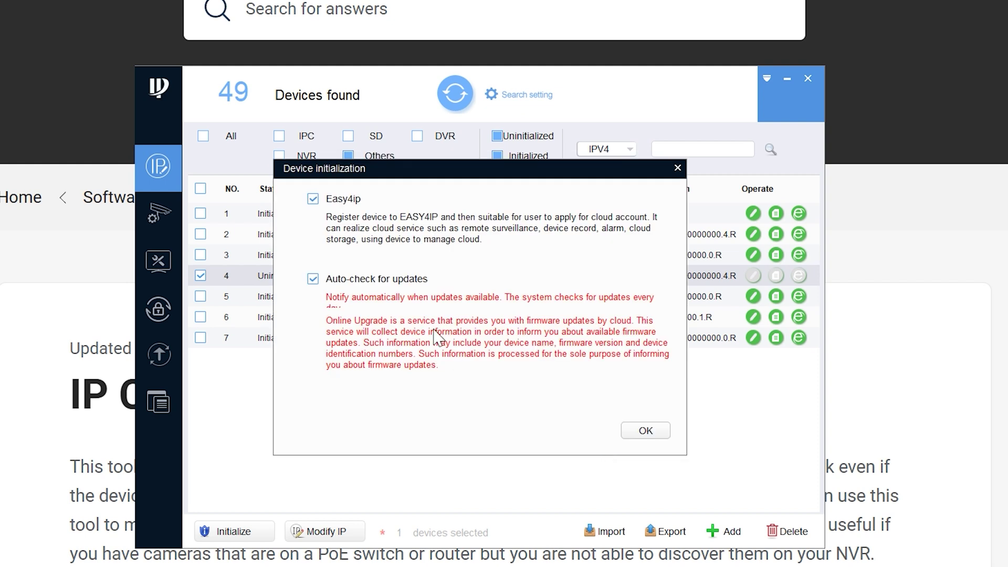
left_click(639, 427)
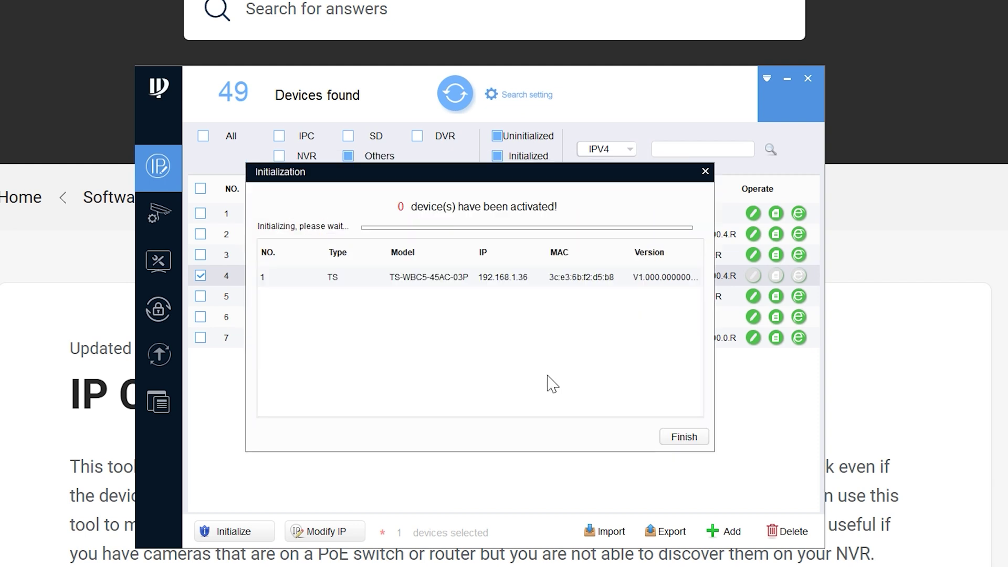
left_click(305, 278)
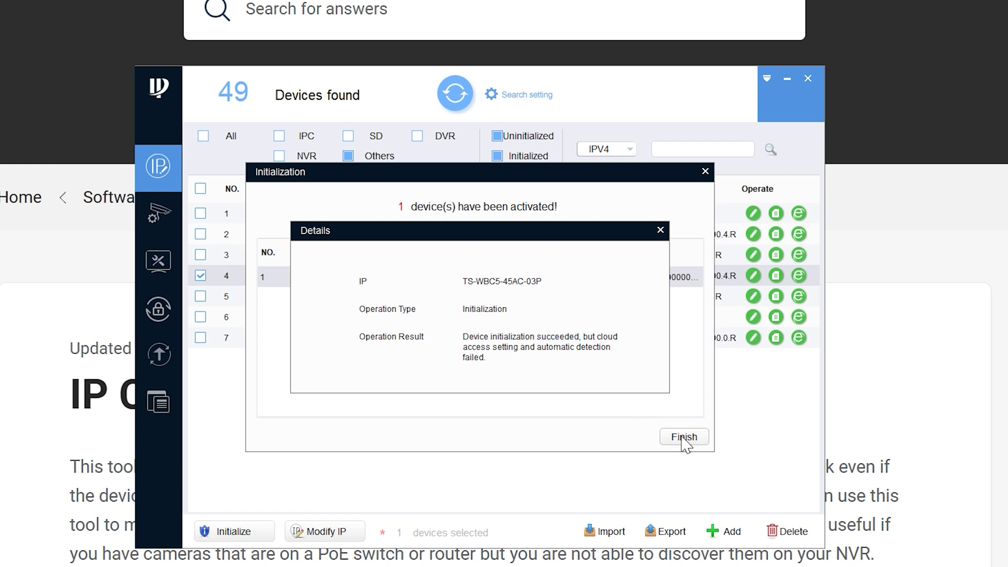
left_click(660, 230)
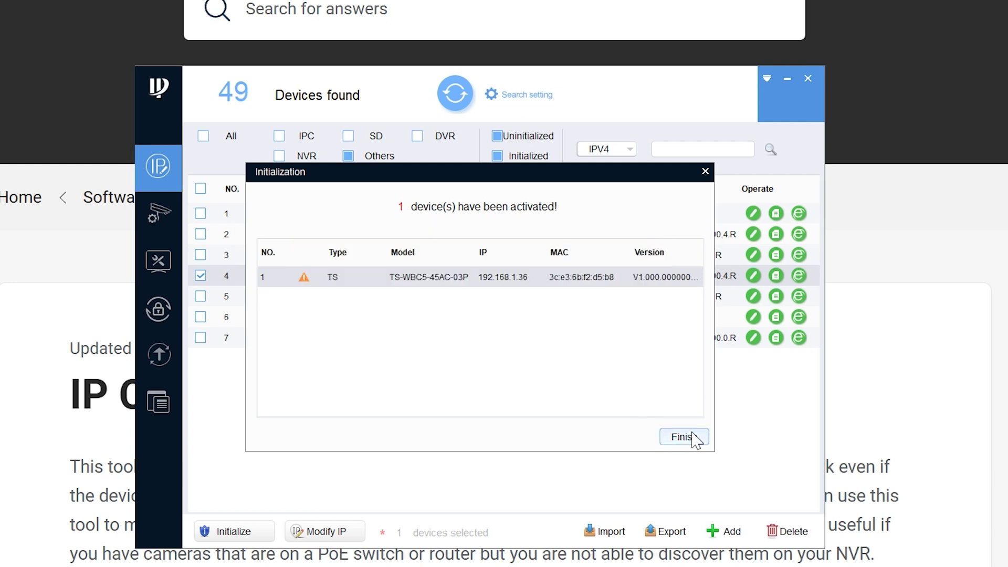
left_click(692, 437)
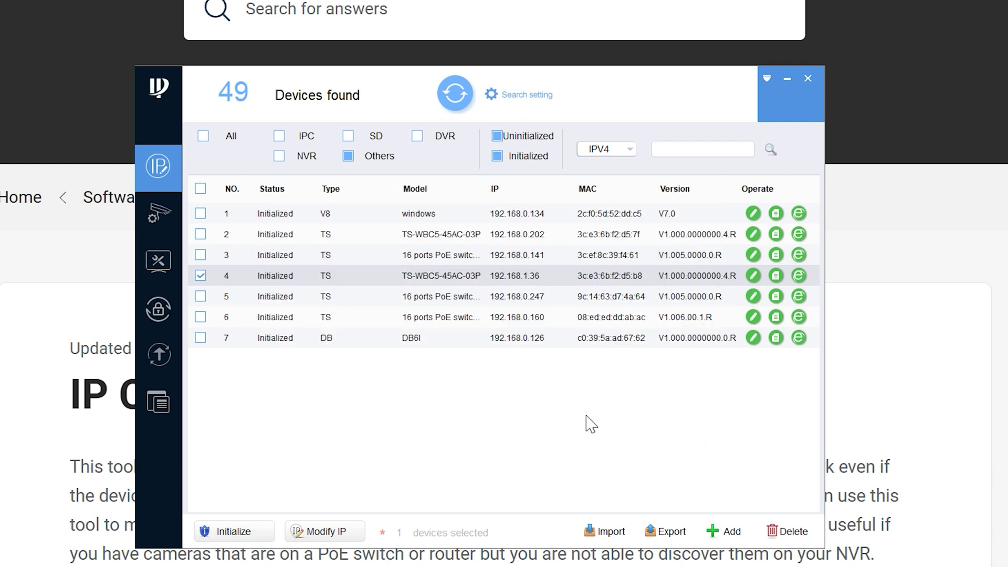
Refresh the device list and select device 5, the second TS-WBC5-45AC-03P bridge
left_click(455, 99)
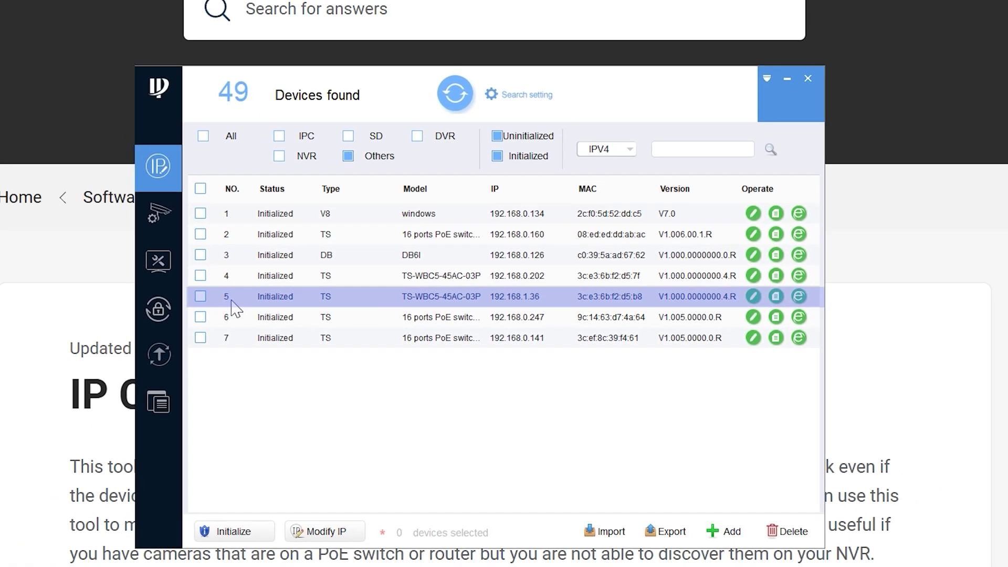
left_click(200, 296)
left_click(523, 95)
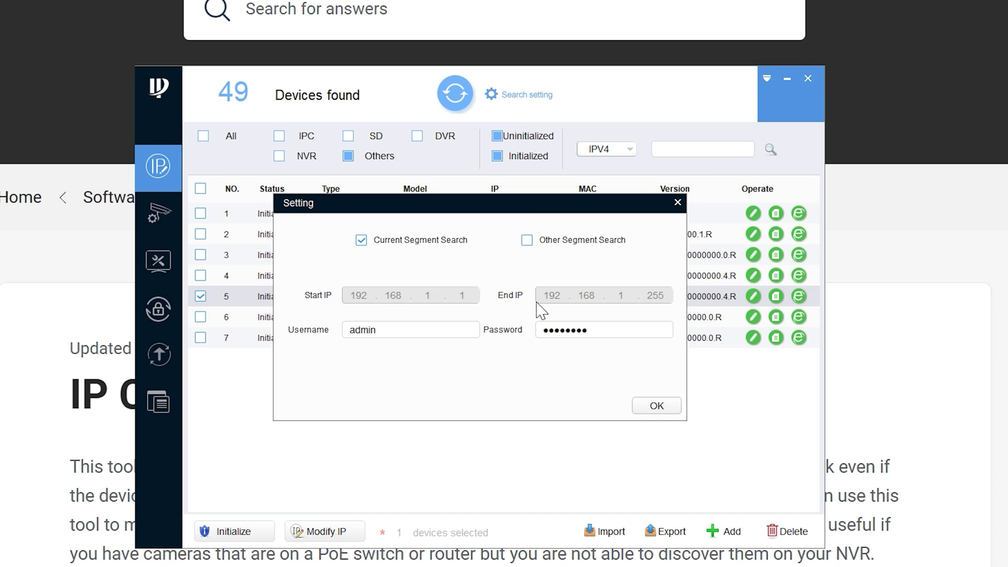
left_click(678, 203)
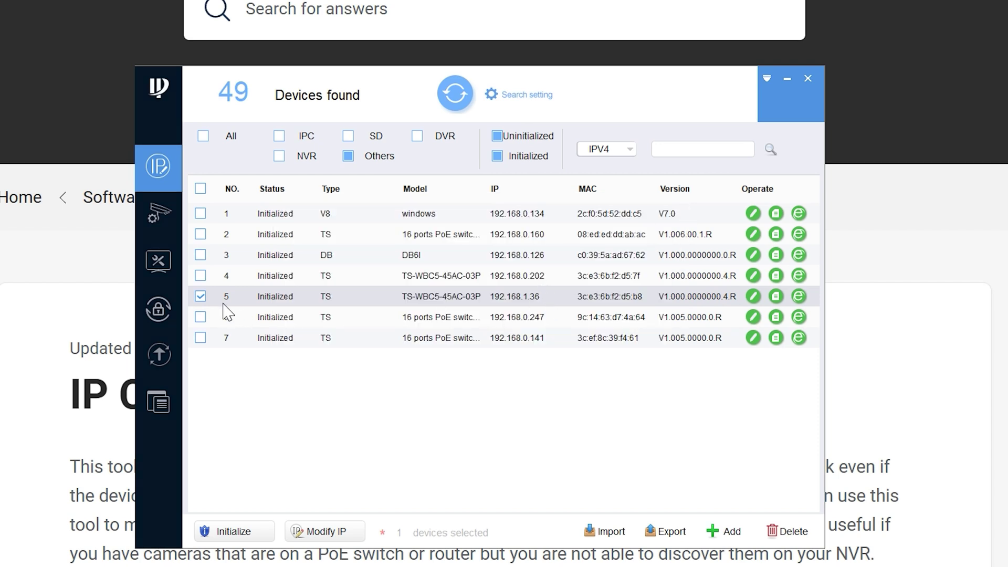
Switch device 5 to obtain its IP address by DHCP
left_click(317, 538)
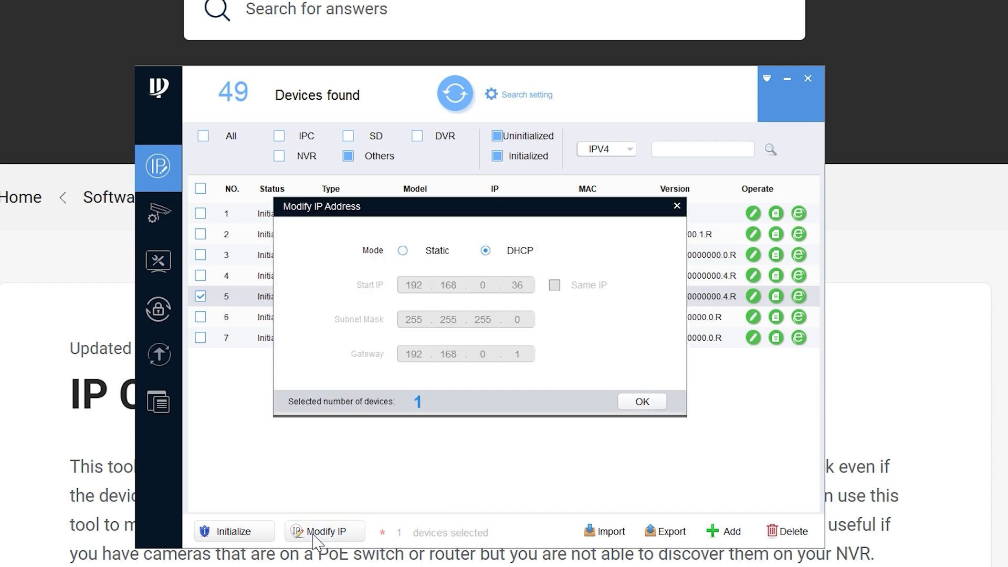
left_click(485, 251)
left_click(645, 405)
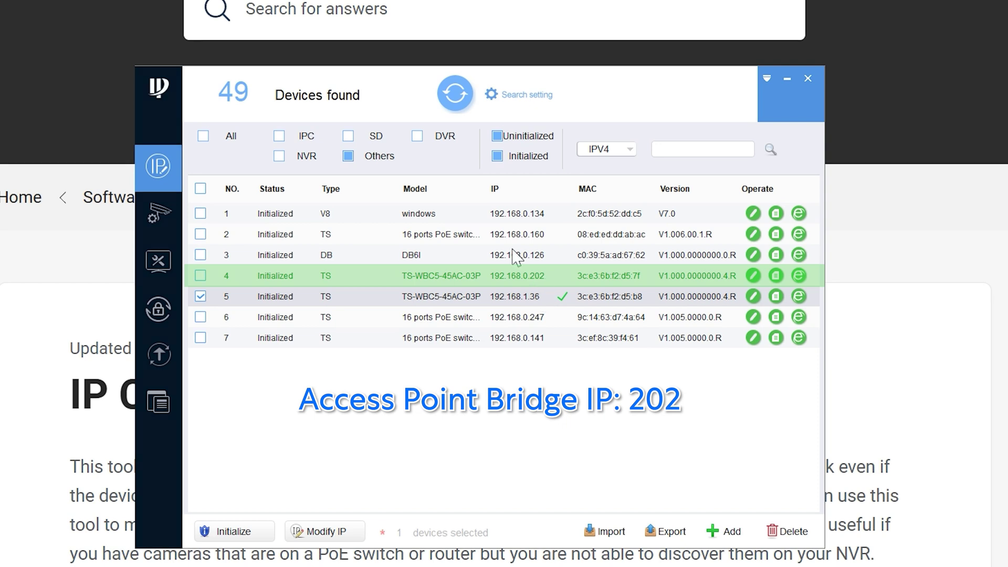
Rescan for devices and open the web page of the bridge at 192.168.0.107
left_click(455, 104)
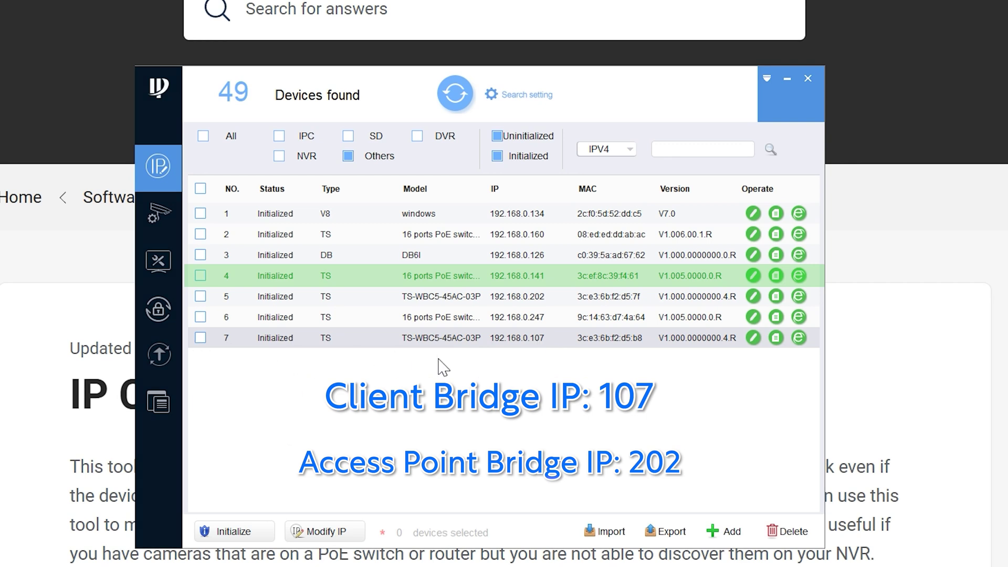
left_click(799, 337)
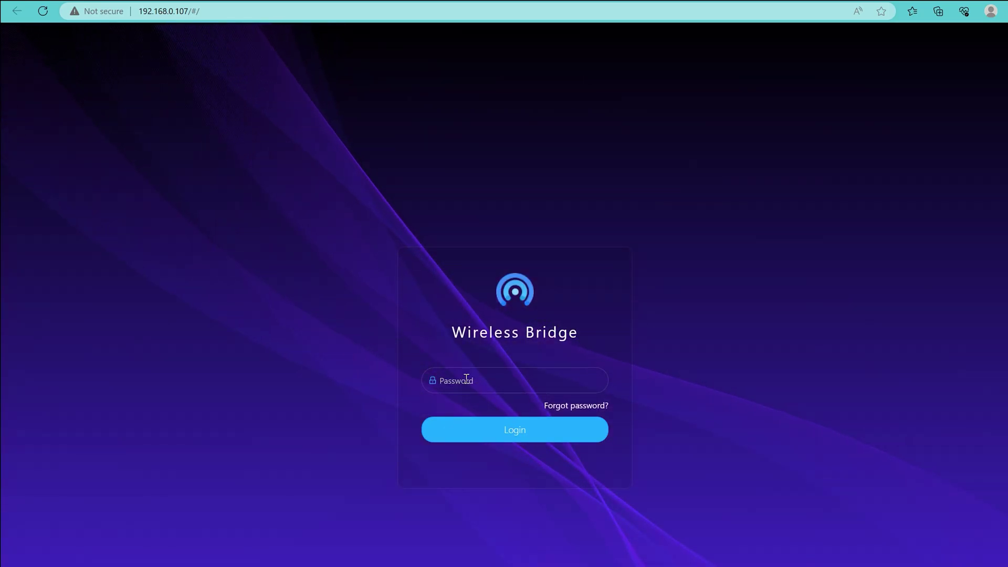
Log in with the admin password, agree to the license terms, and continue to Wireless Settings
left_click(455, 387)
type("1234")
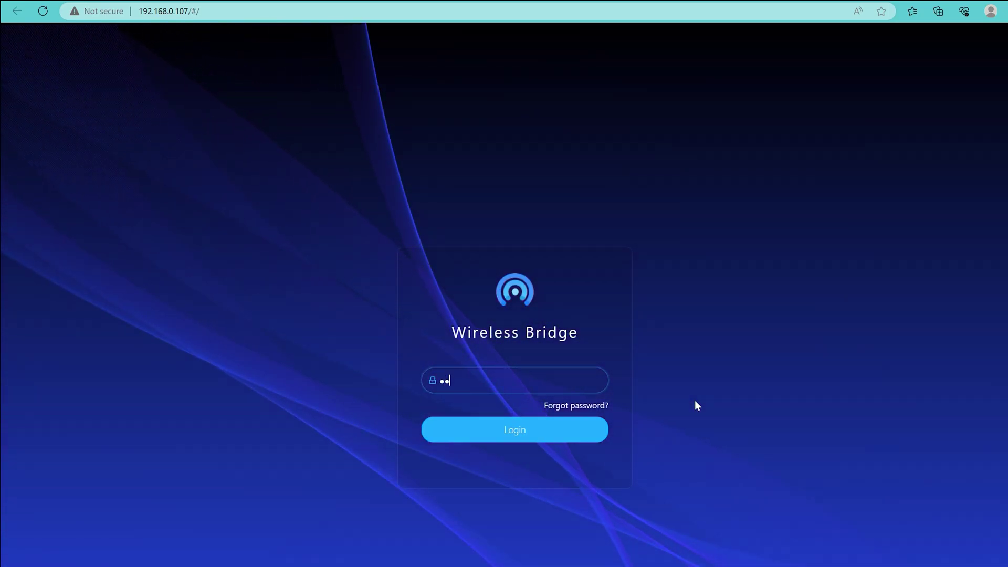
type("5678")
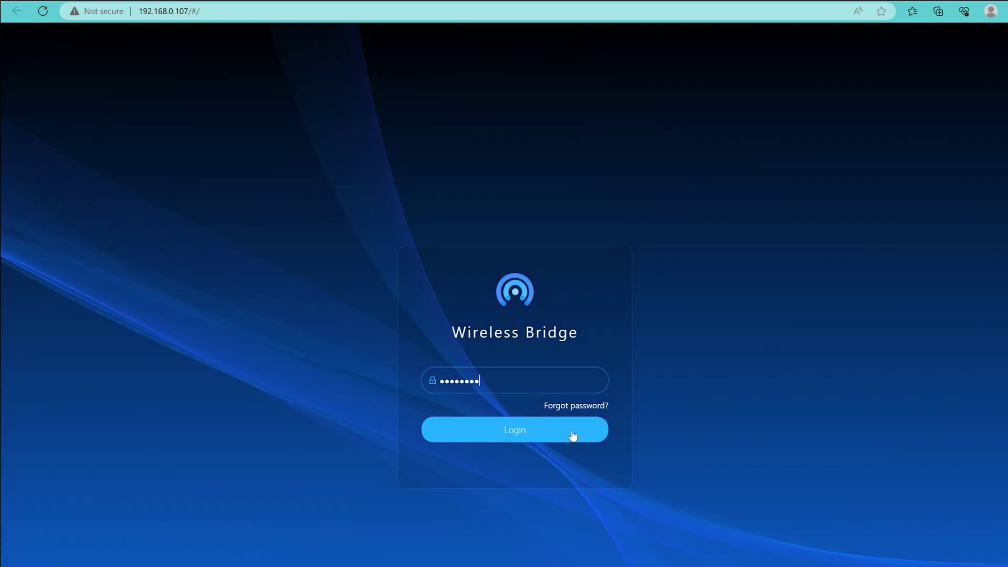
left_click(551, 437)
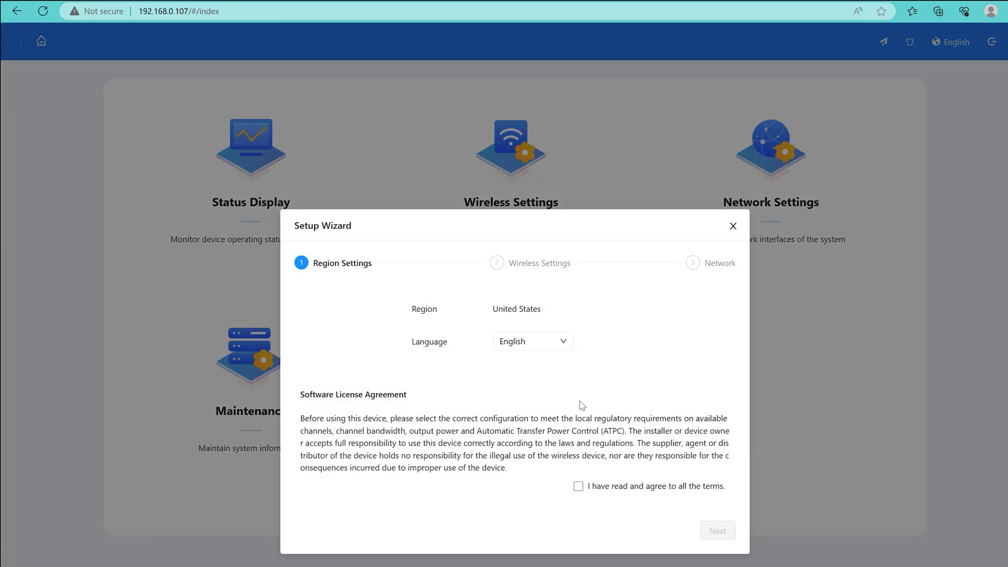
left_click(579, 487)
left_click(715, 530)
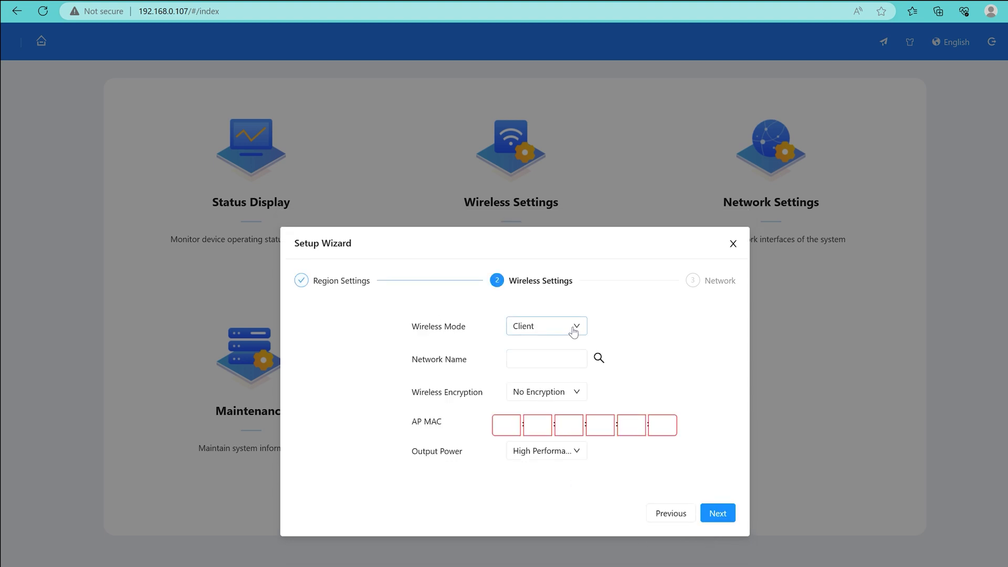
Choose the scanned Home network (WPA2-PSK AES), enter its wireless password, and continue to Network
left_click(525, 360)
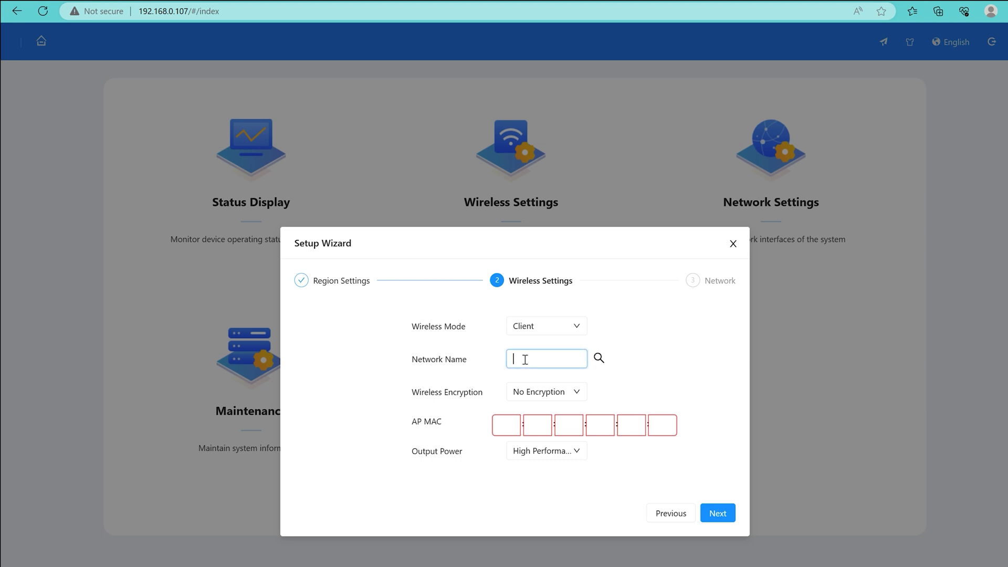
left_click(599, 359)
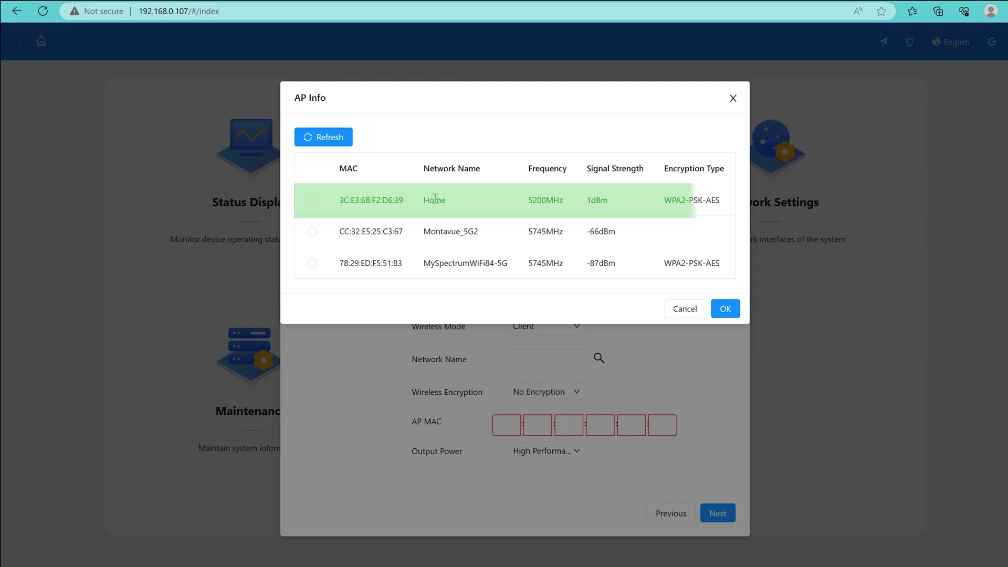
left_click(312, 202)
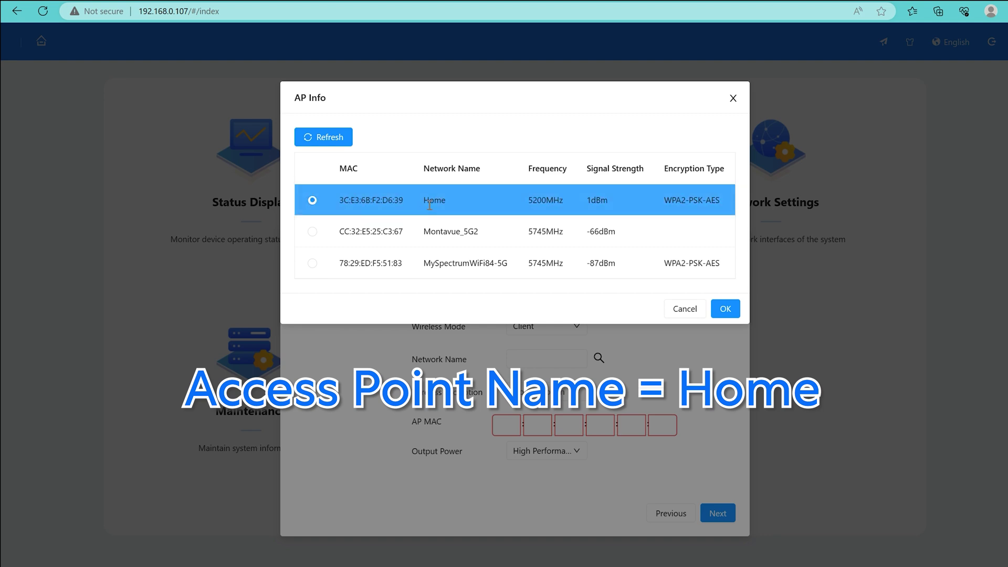
left_click(725, 310)
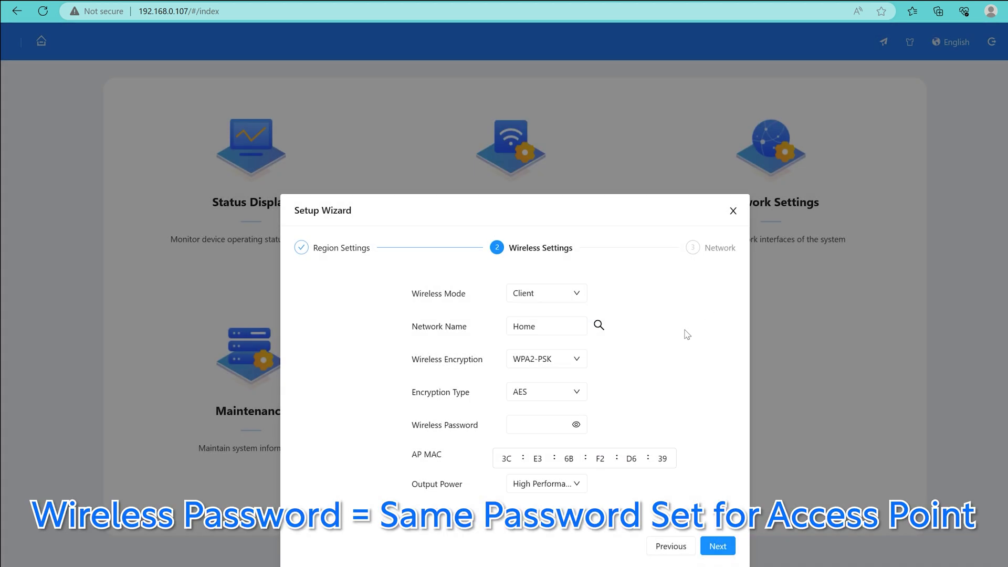
left_click(544, 424)
left_click(718, 546)
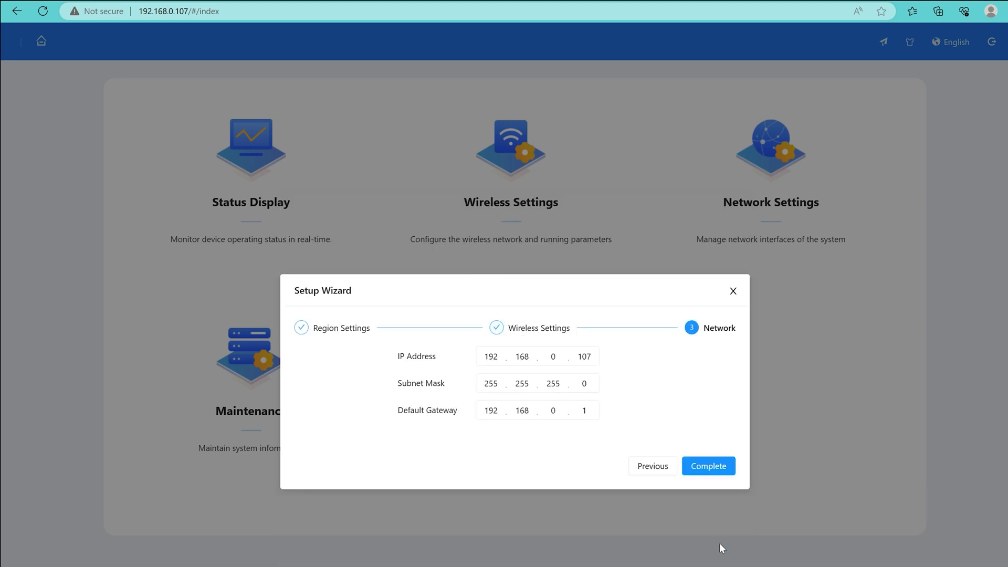
Complete the wizard and apply the Client mode settings for Home at LAN IP 192.168.0.107
left_click(708, 466)
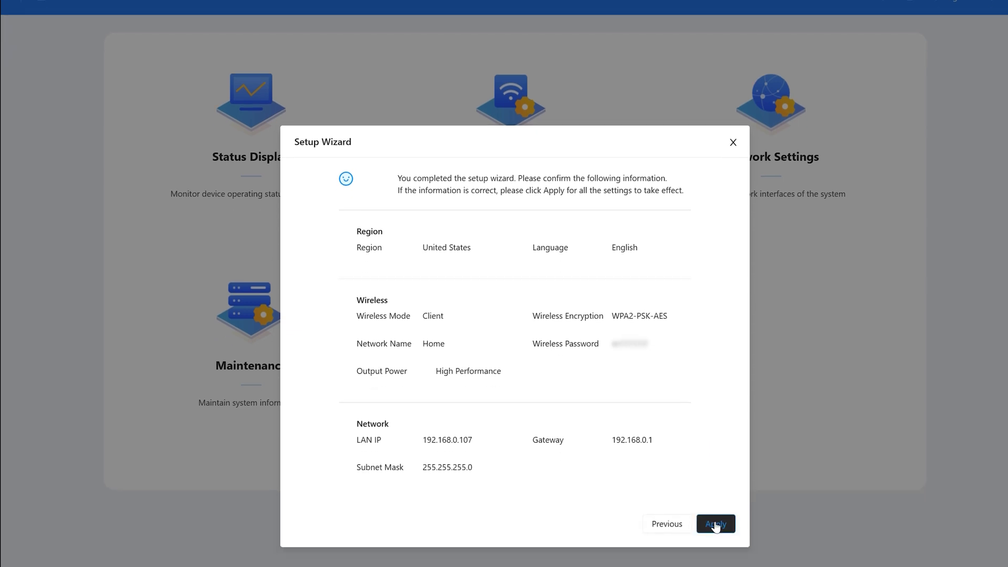
left_click(716, 565)
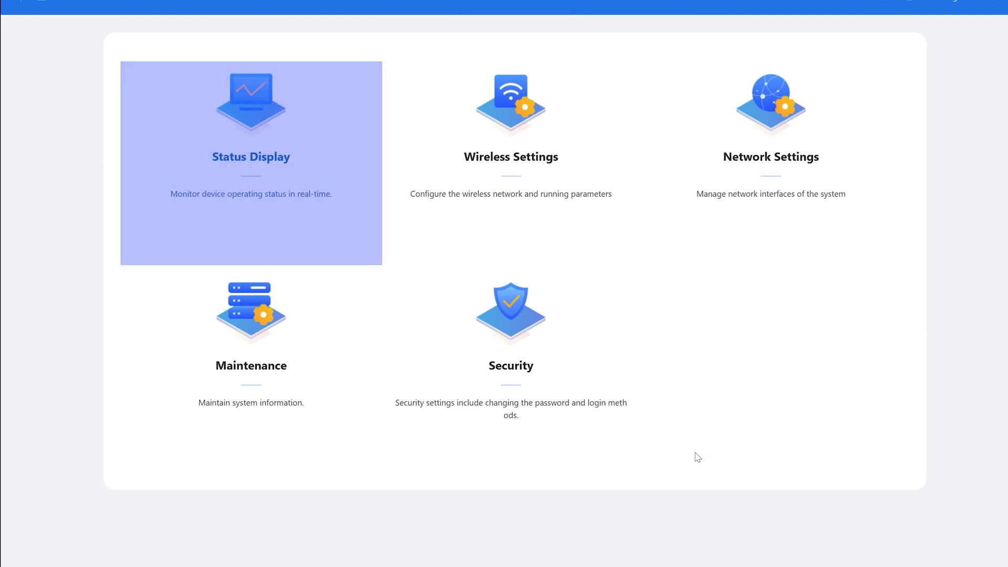
Open Status Display and check that the client shows Online to Home at 5200MHz
left_click(257, 156)
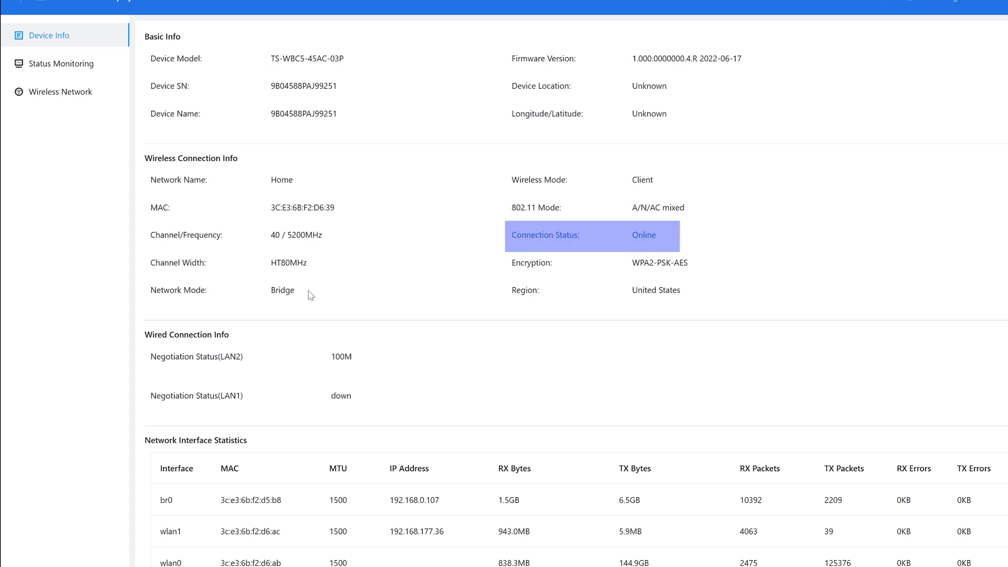
left_click_drag(633, 239, 657, 236)
left_click(784, 271)
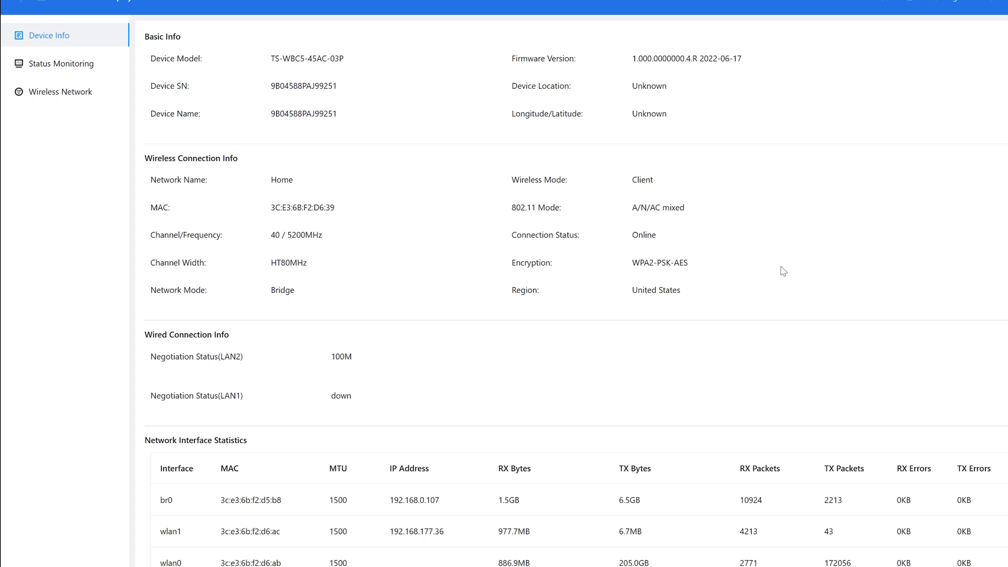